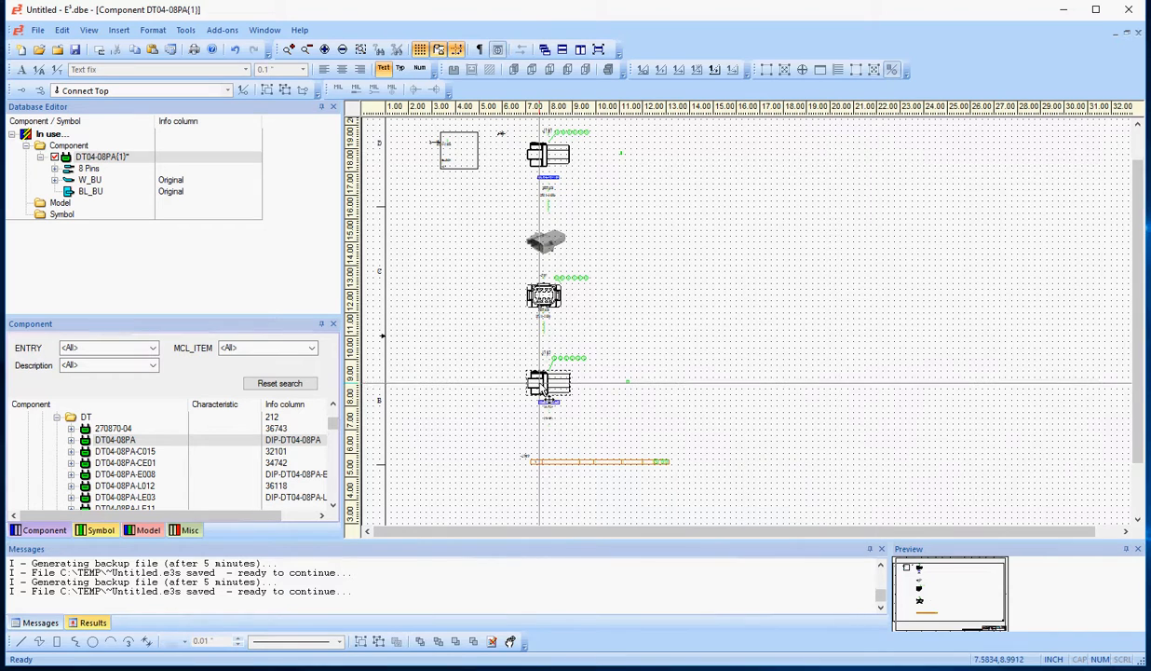
Step: Reposition the loading view and the lower side view so they line up in one column beneath the connector's 3D image
left_click_drag(549, 388, 504, 397)
left_click_drag(546, 296, 526, 322)
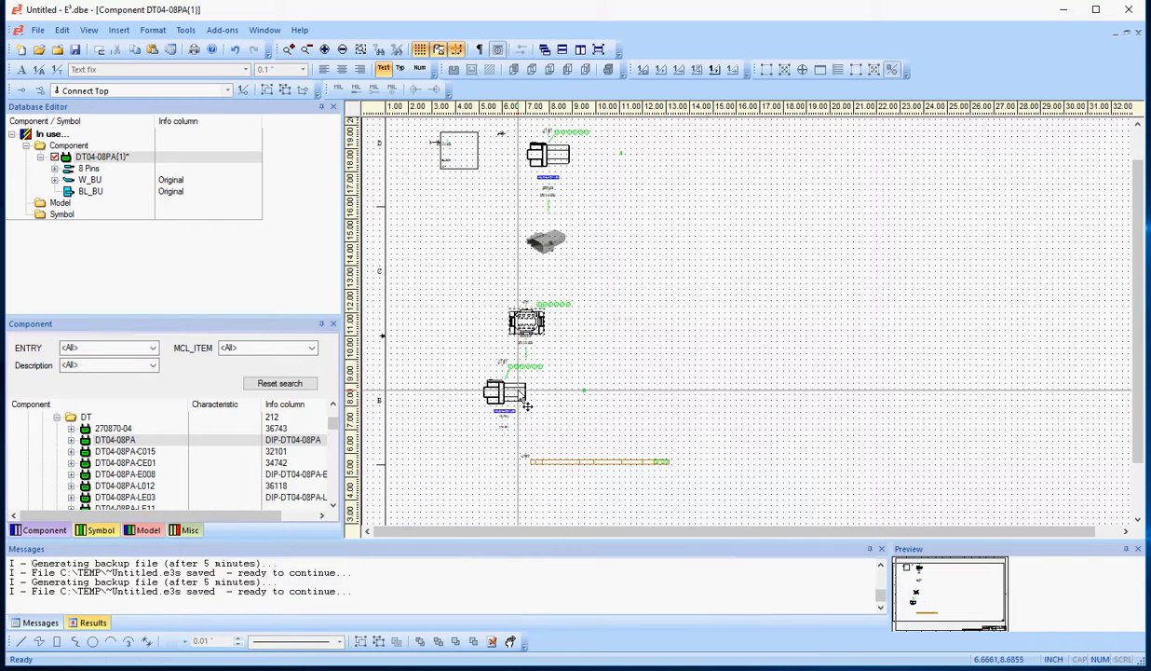
left_click_drag(508, 403, 544, 407)
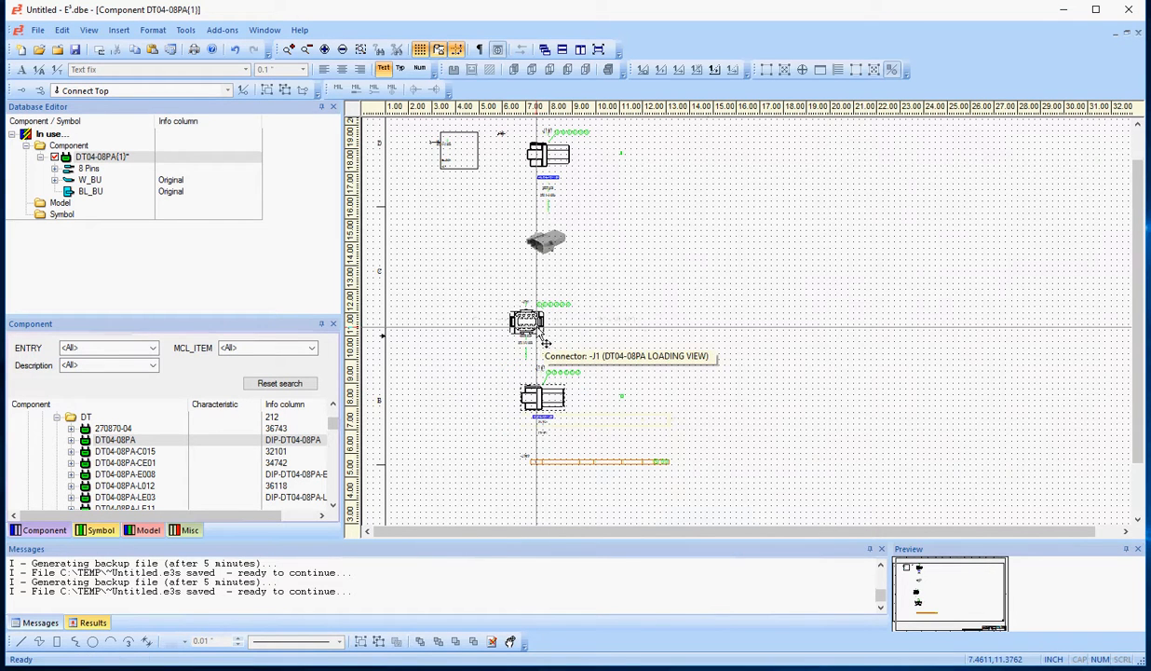
left_click_drag(542, 326, 547, 324)
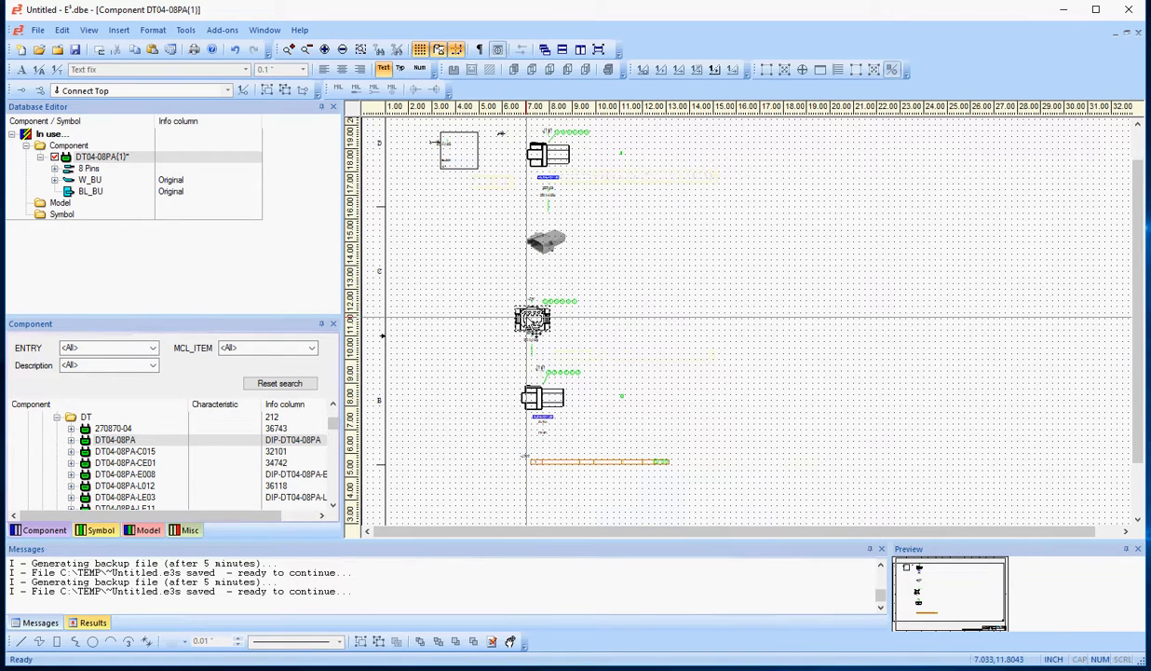
left_click_drag(525, 318, 540, 308)
left_click_drag(537, 401, 540, 397)
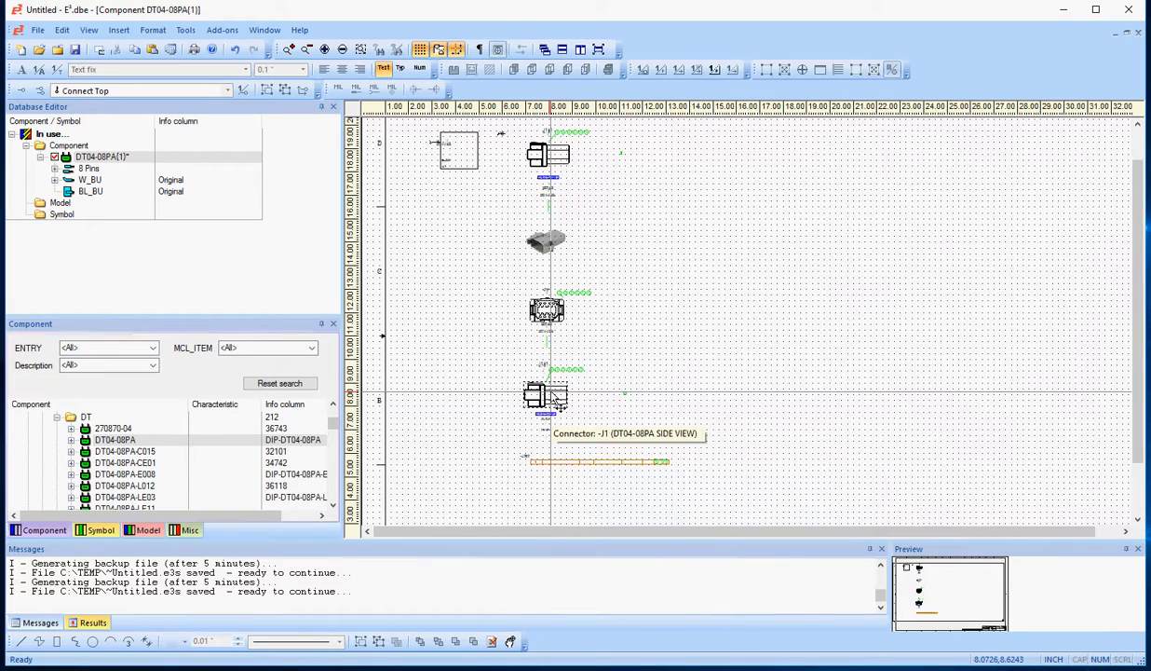
Step: Copy the lower side view's symbol name, DT04-08PA SIDE VIEW, from its component symbol properties and leave the properties unchanged
right_click(557, 398)
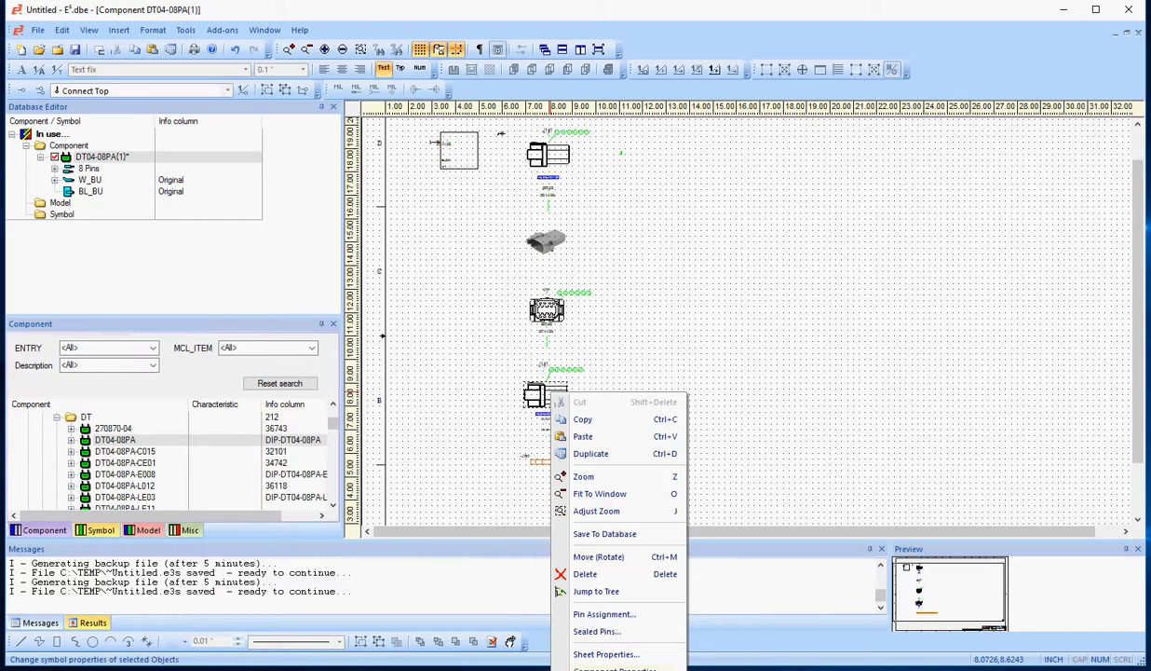
left_click(616, 668)
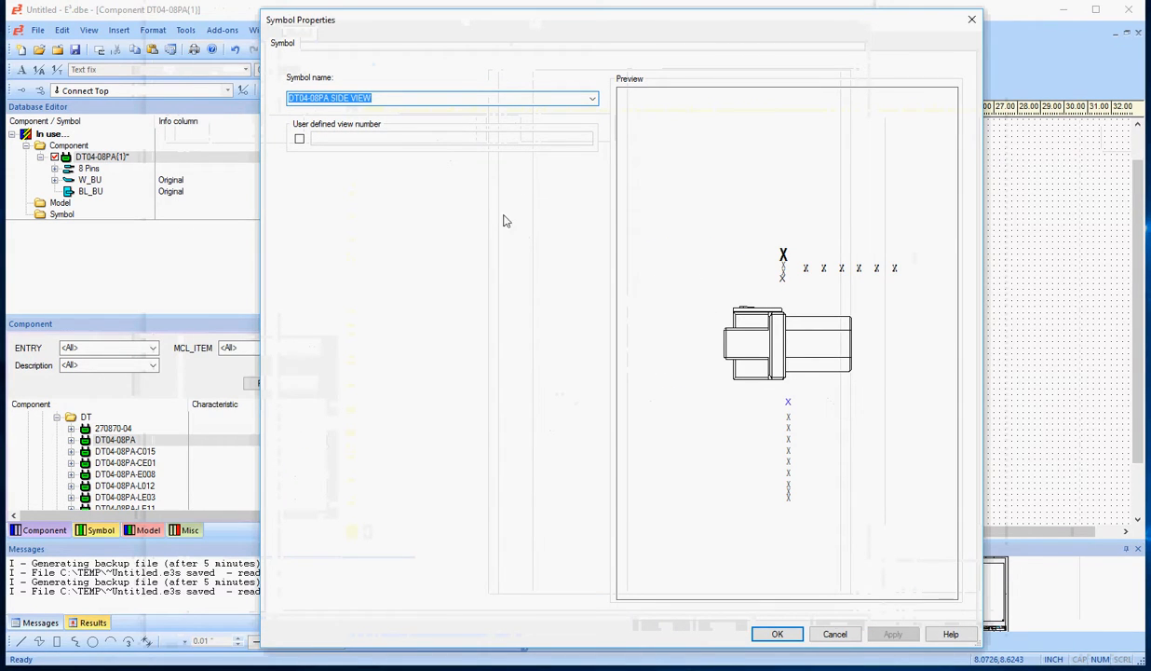
right_click(315, 97)
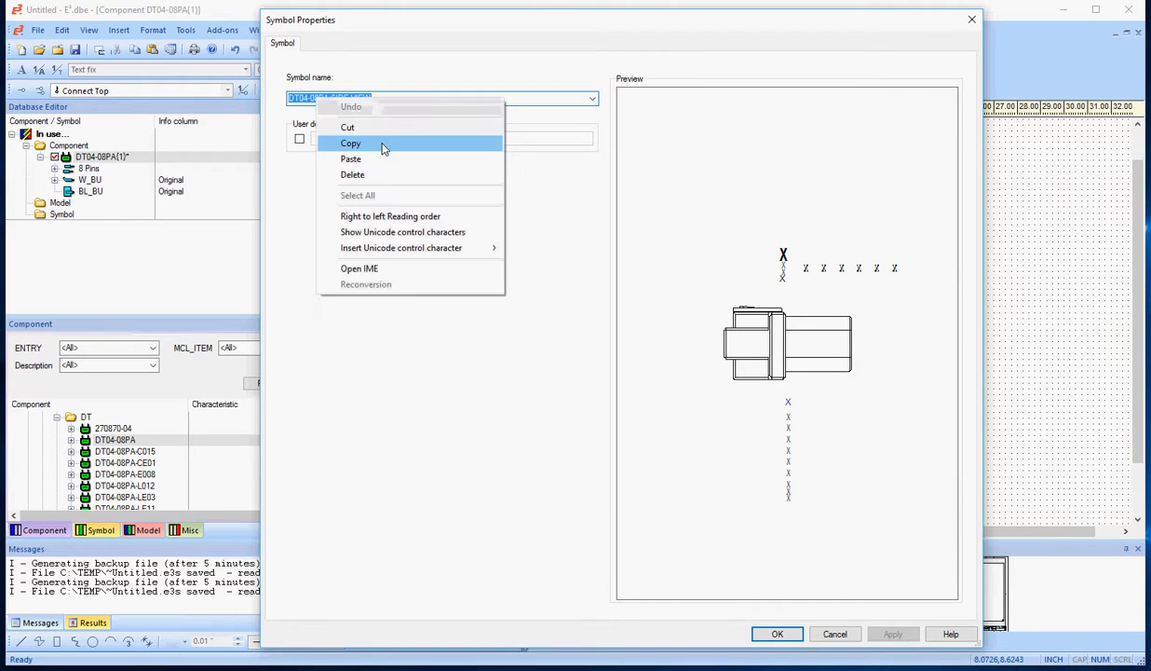
left_click(382, 145)
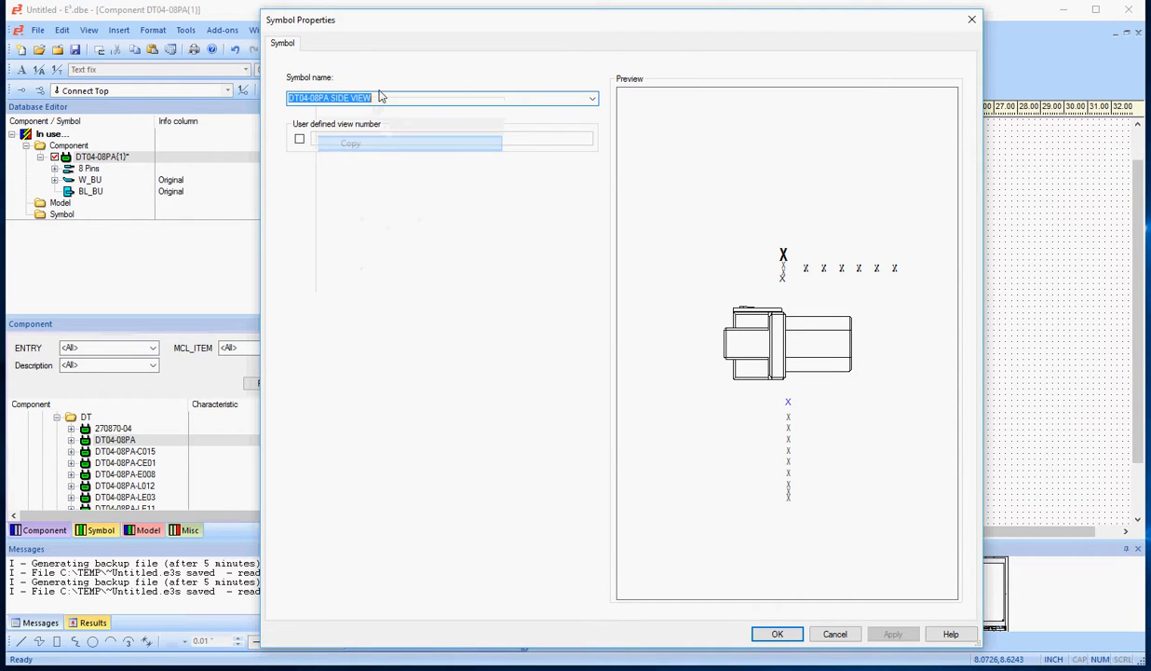
left_click(833, 633)
Step: Search the symbol database for the copied name, select the matching entry under CONNECTOR VIEWS and widen the Symbol column
left_click(101, 528)
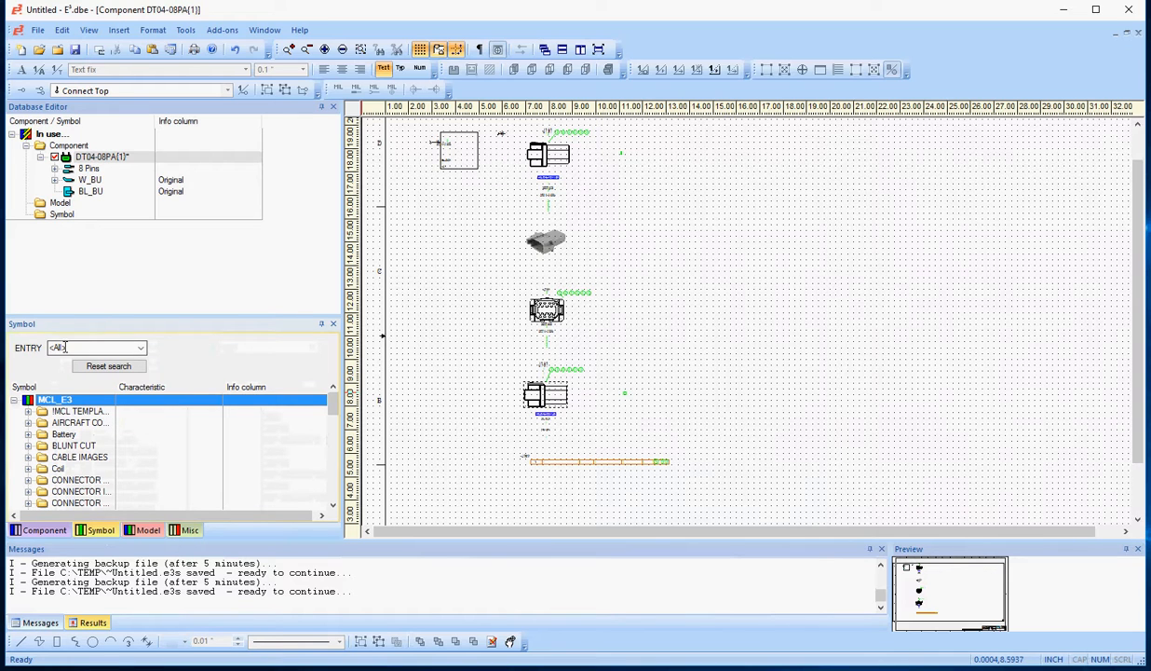
left_click(70, 349)
right_click(79, 346)
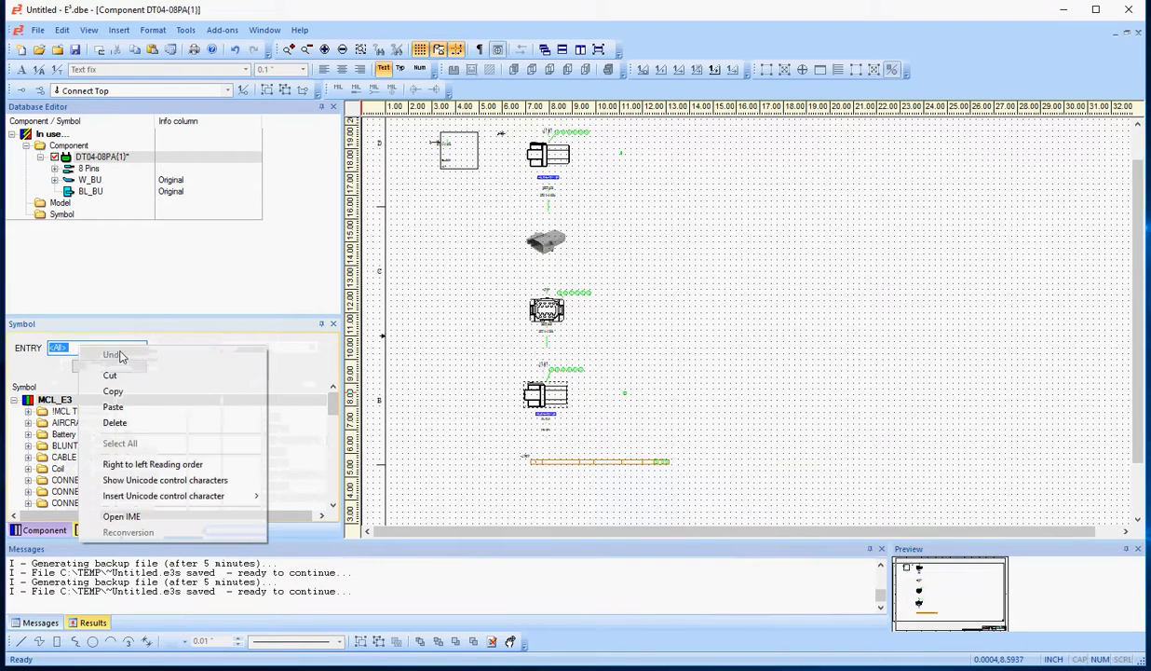
left_click(136, 406)
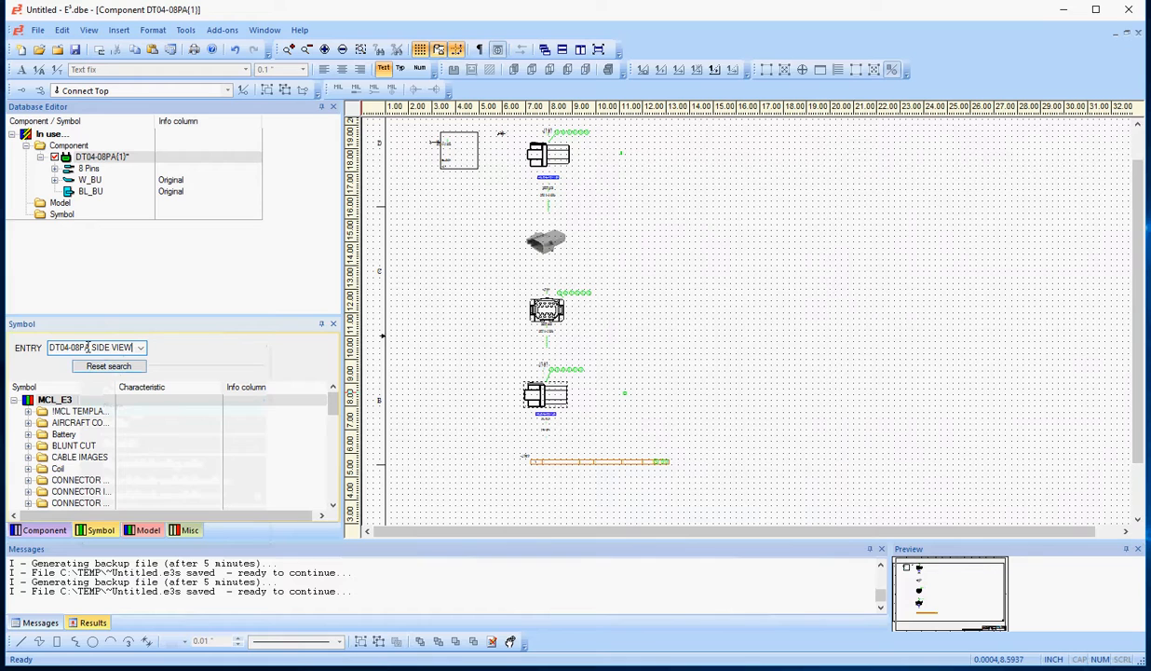
key("Return")
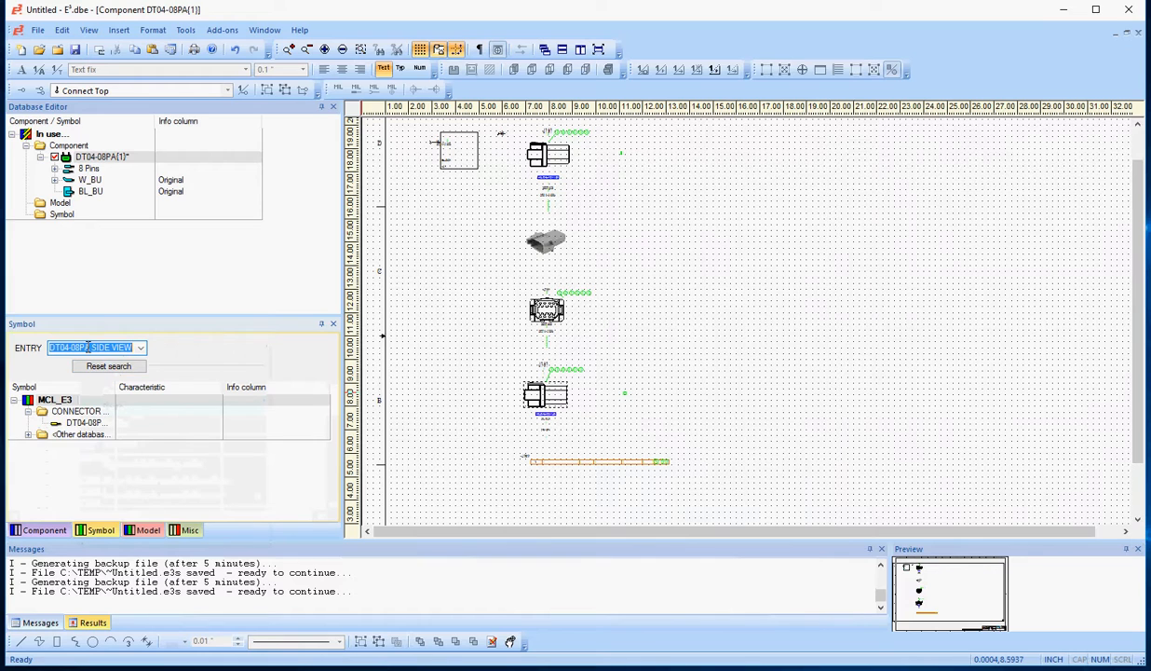
left_click(79, 411)
left_click(93, 423)
left_click_drag(115, 387, 167, 386)
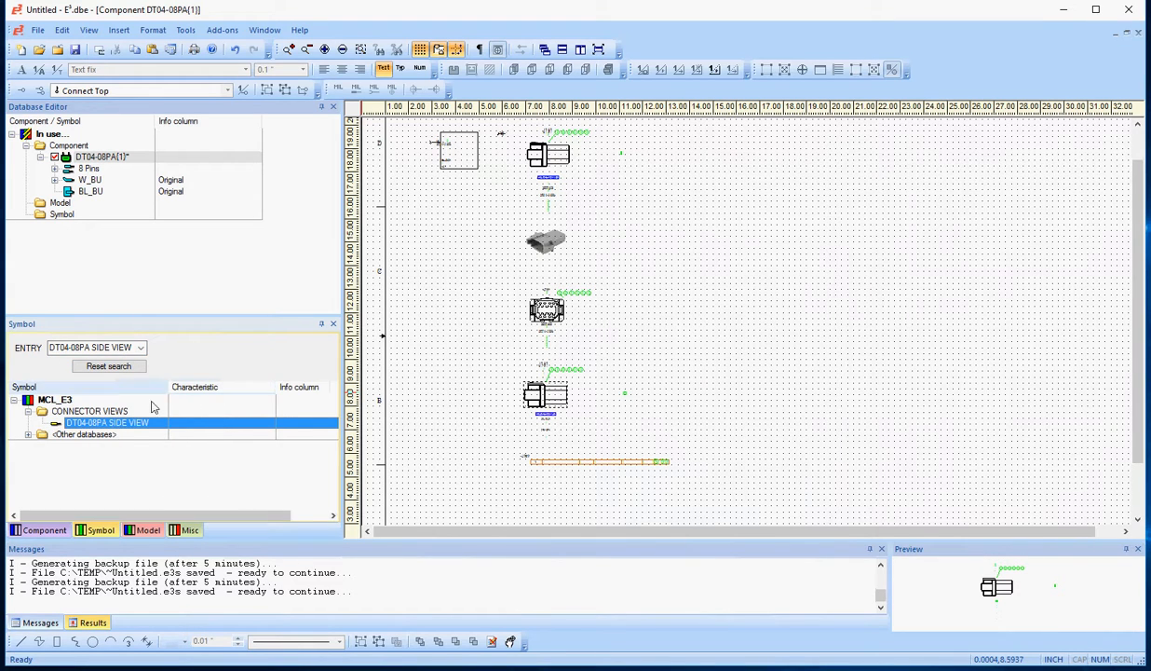
Step: Add Database Description english to the MCL_E3 symbol search criteria and remove it again
right_click(90, 426)
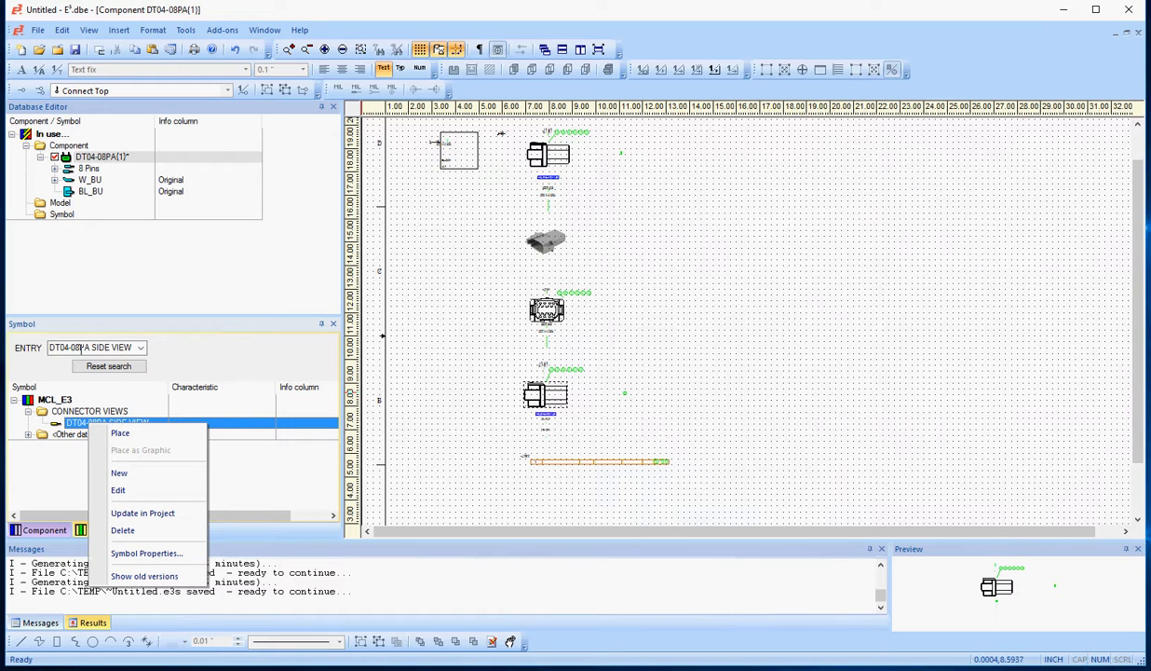
left_click(56, 399)
right_click(55, 399)
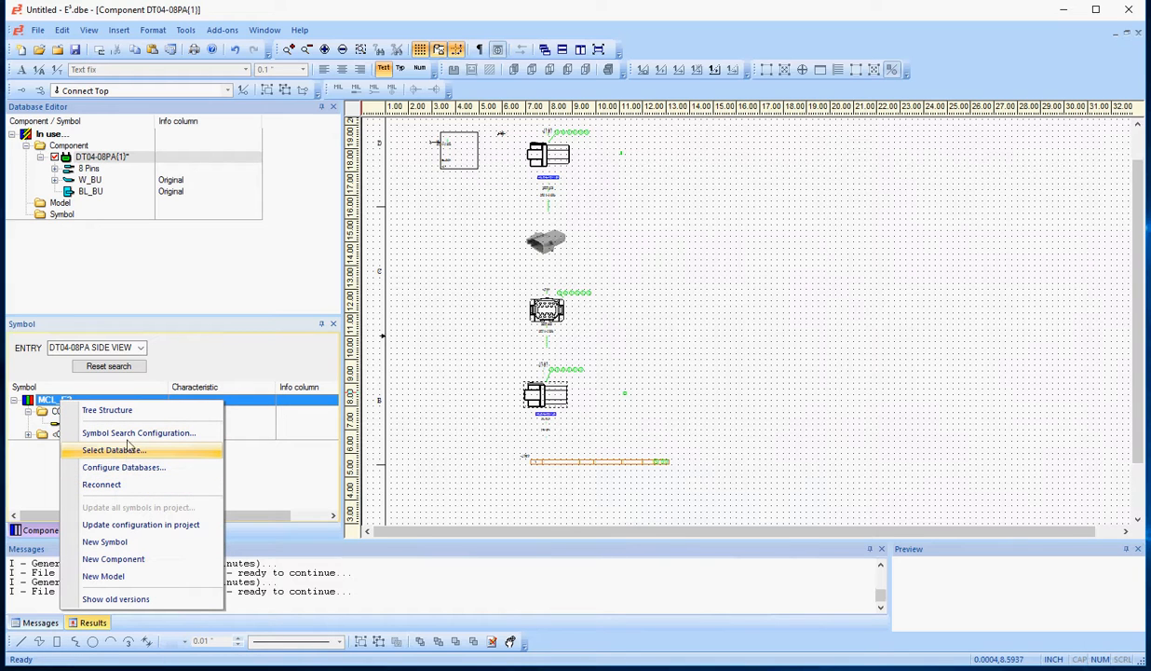
left_click(91, 433)
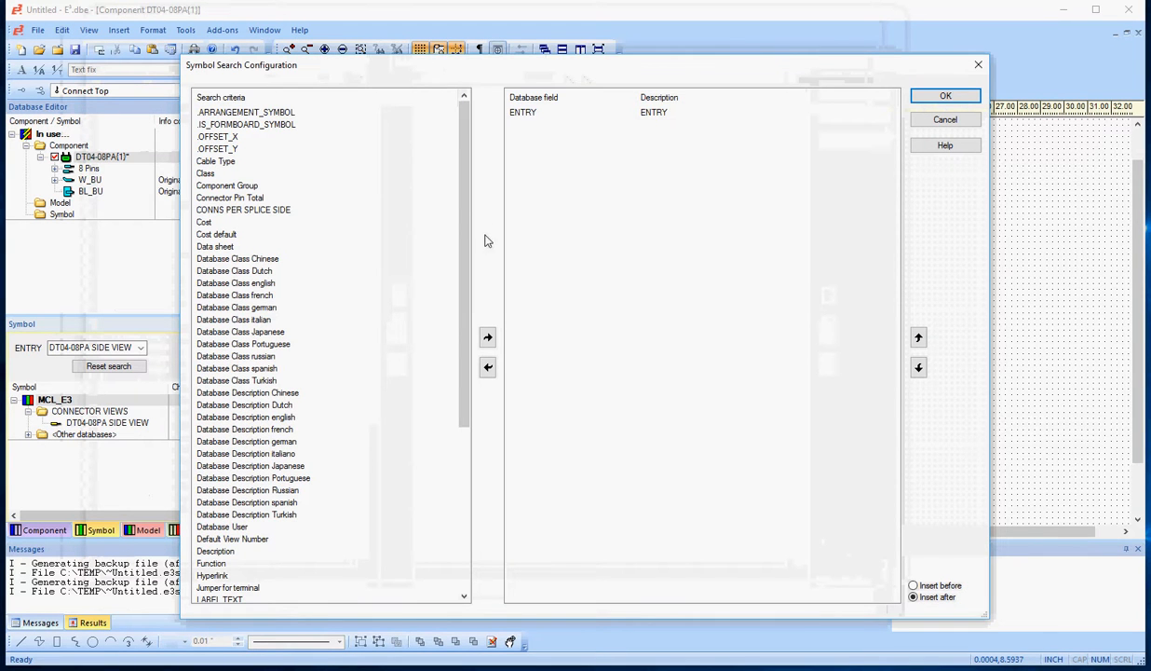
left_click_drag(465, 196, 484, 381)
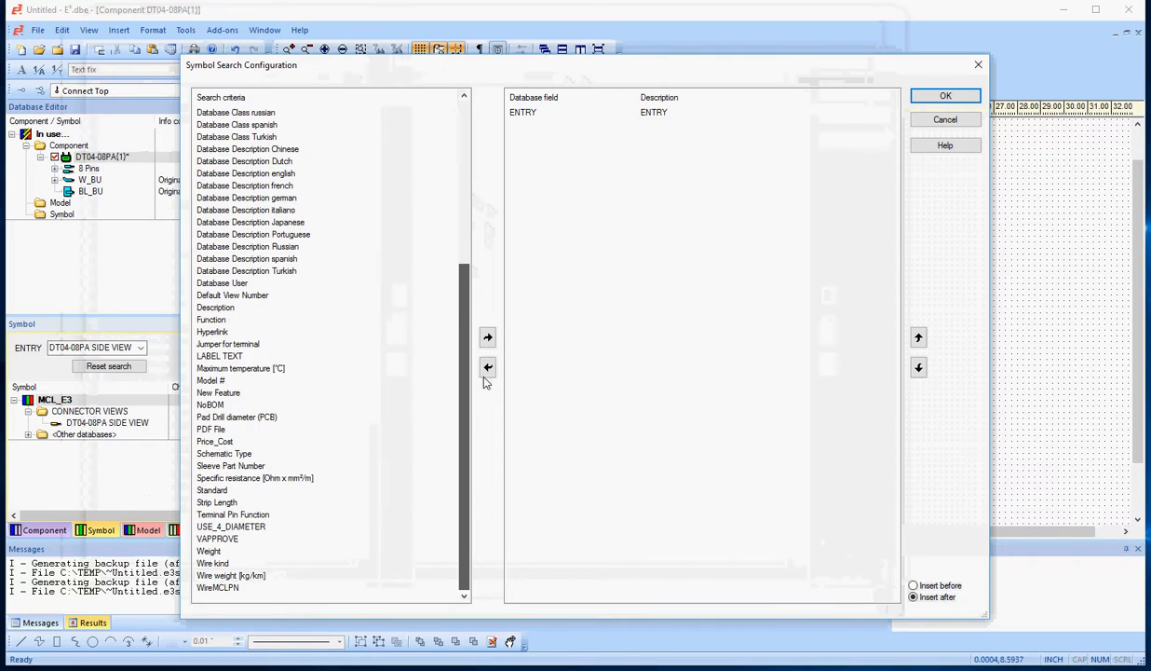
scroll(444, 294, "up", 4)
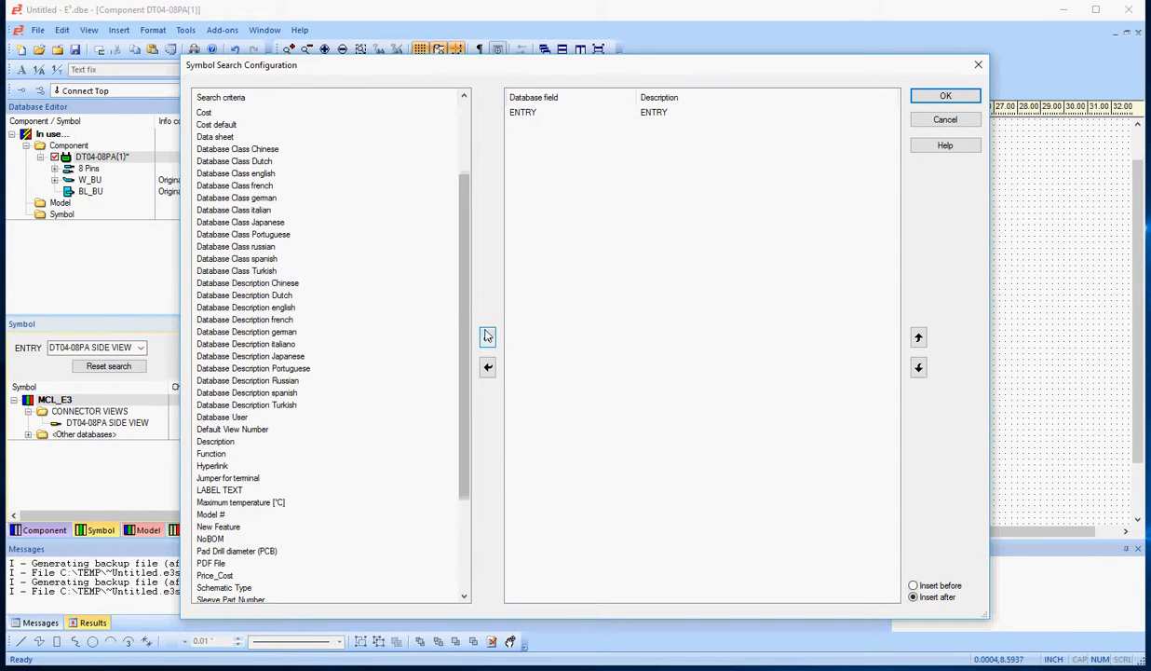
left_click(223, 307)
left_click(487, 336)
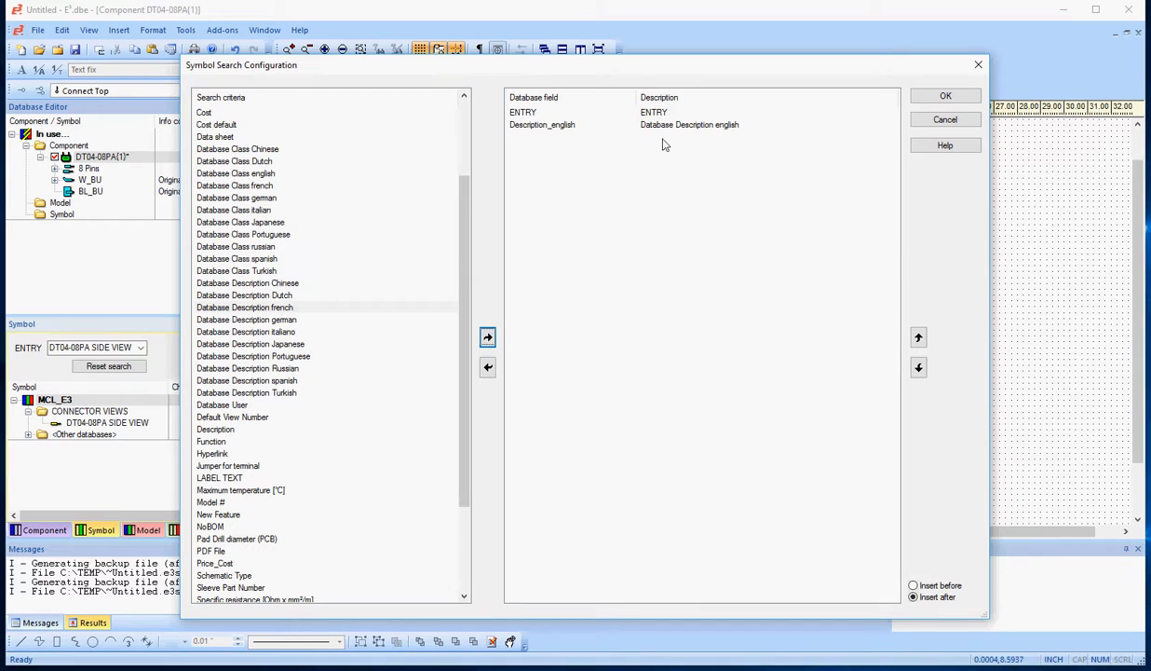
left_click(652, 123)
left_click(487, 366)
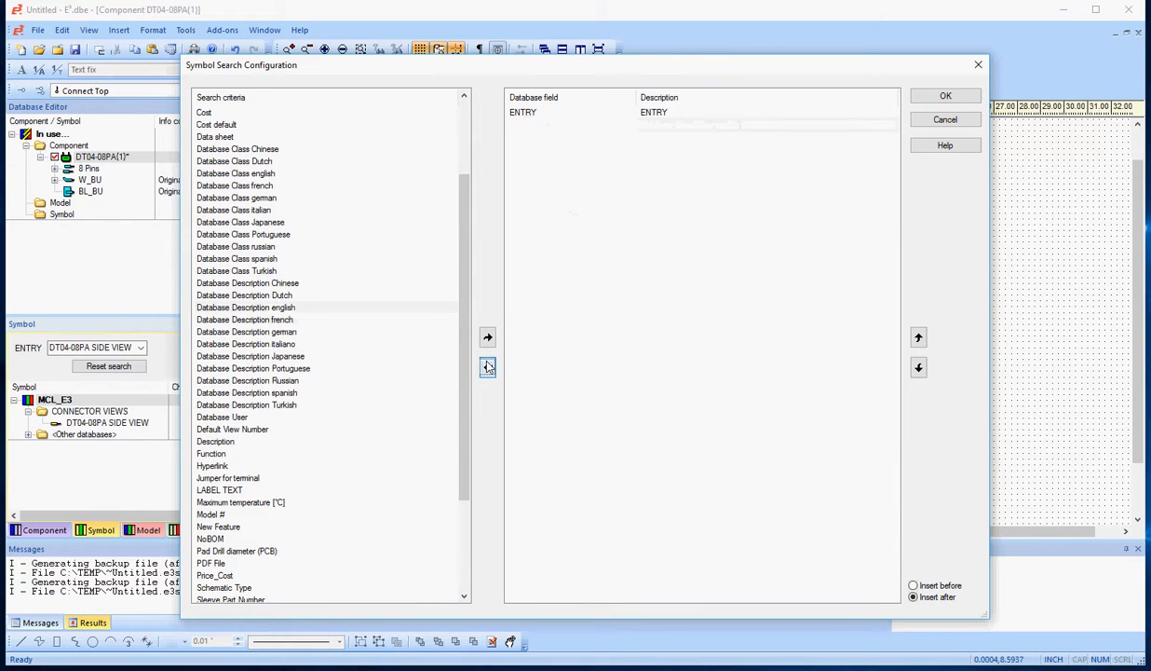
left_click(944, 96)
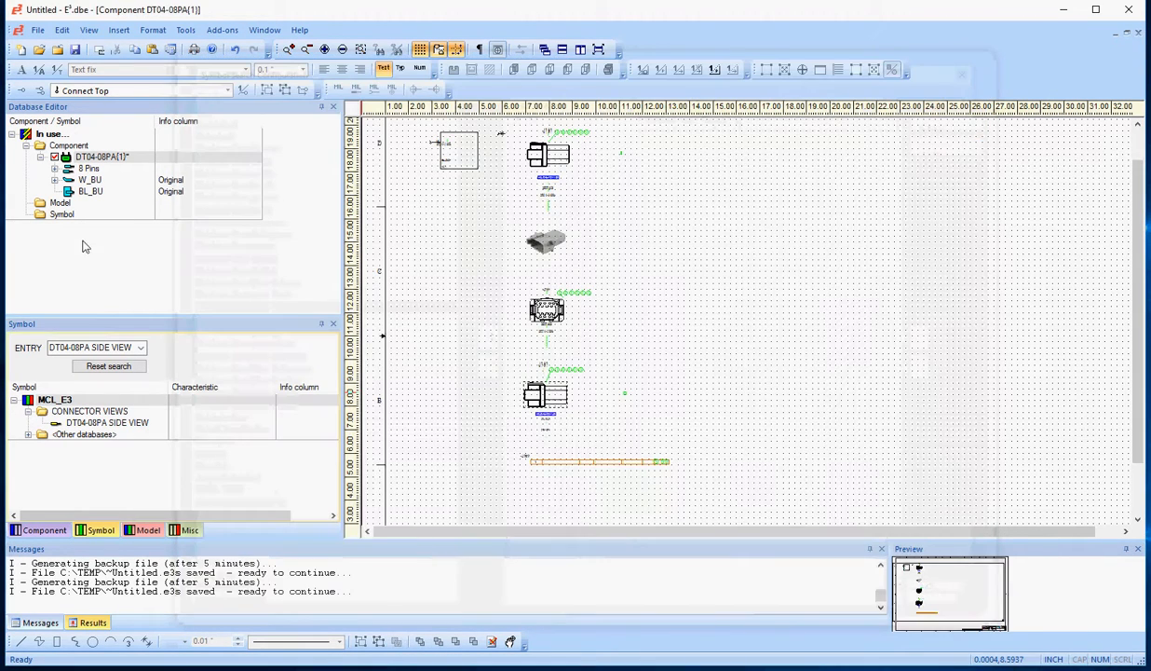
Step: Open the DT04-08PA SIDE VIEW symbol for editing and widen the Component / Symbol column in the database editor
left_click(82, 424)
right_click(82, 428)
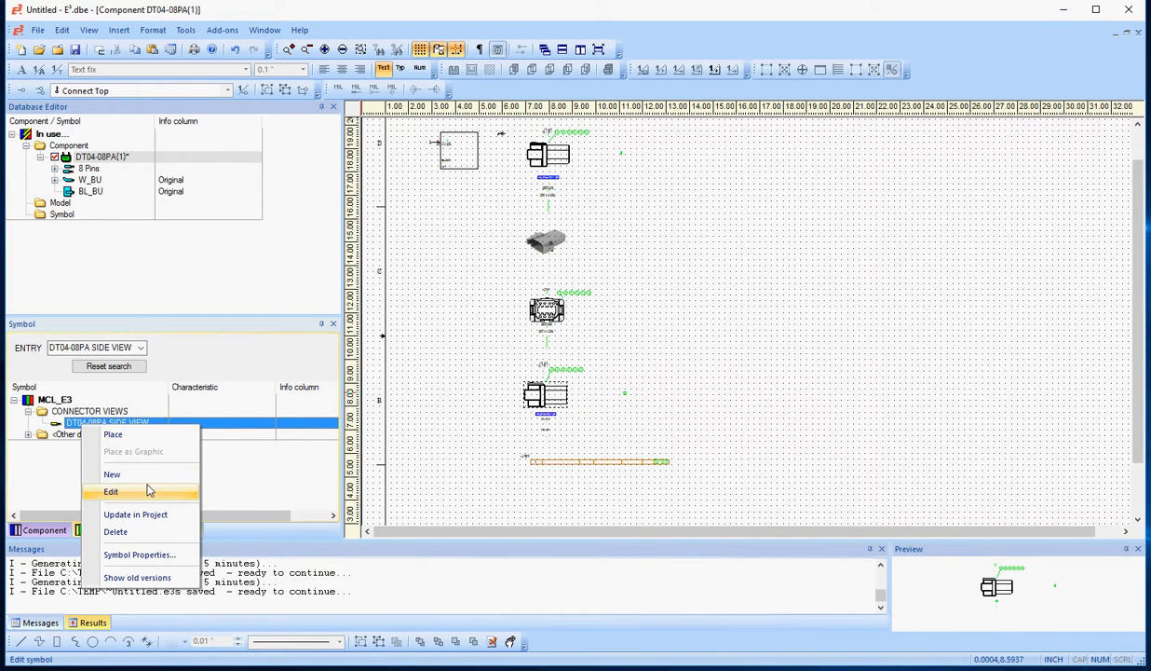
left_click(149, 493)
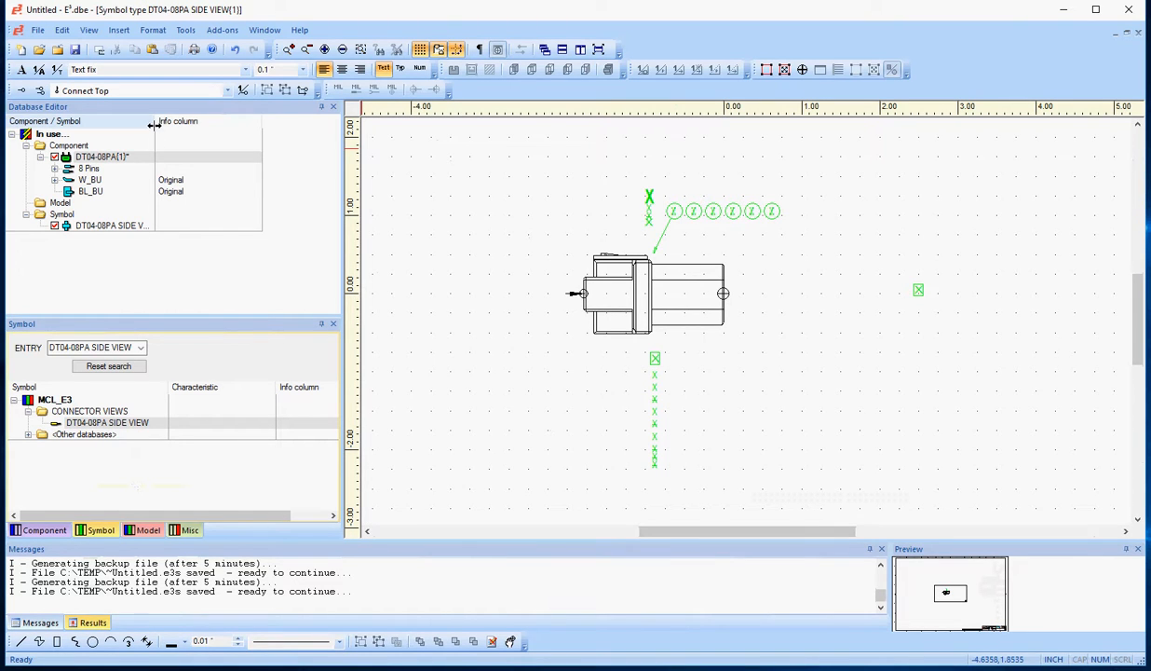
left_click_drag(155, 123, 198, 121)
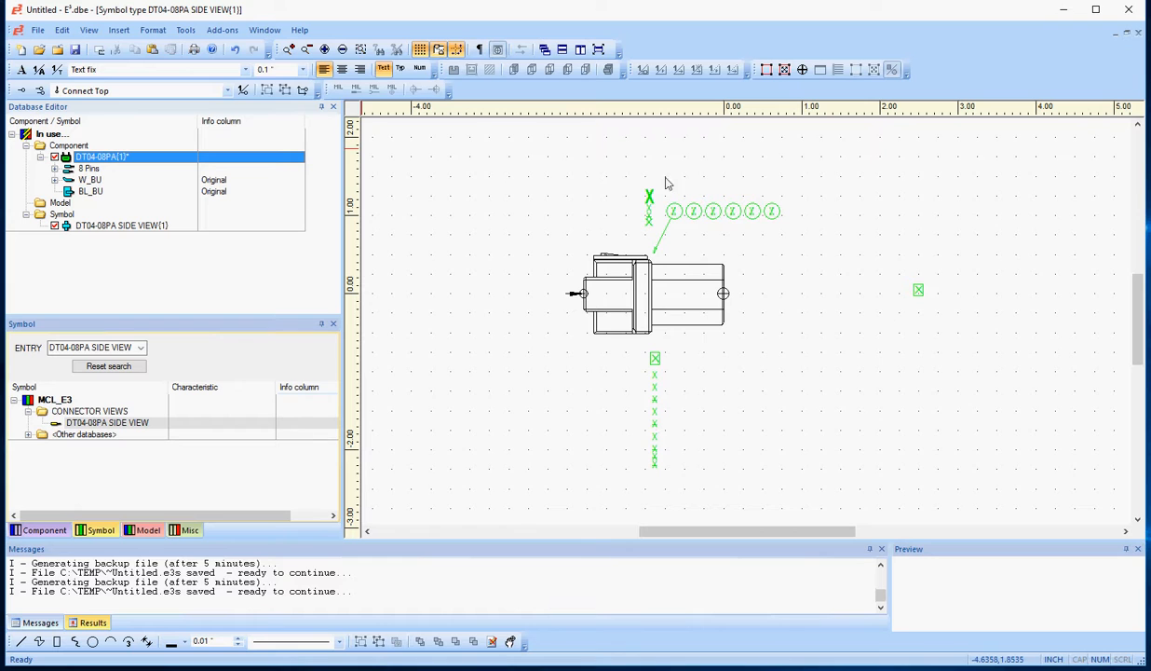
Step: Examine the side view symbol's properties, including the available symbol types and the full attribute list, and close them without changes
left_click(718, 190)
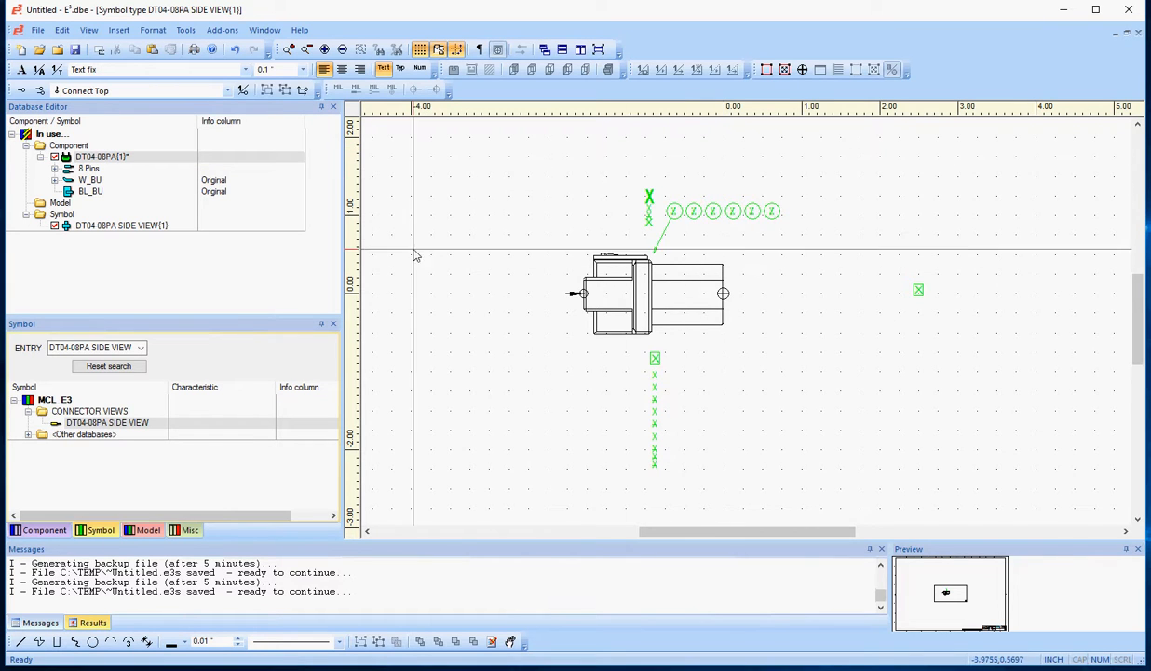
right_click(540, 303)
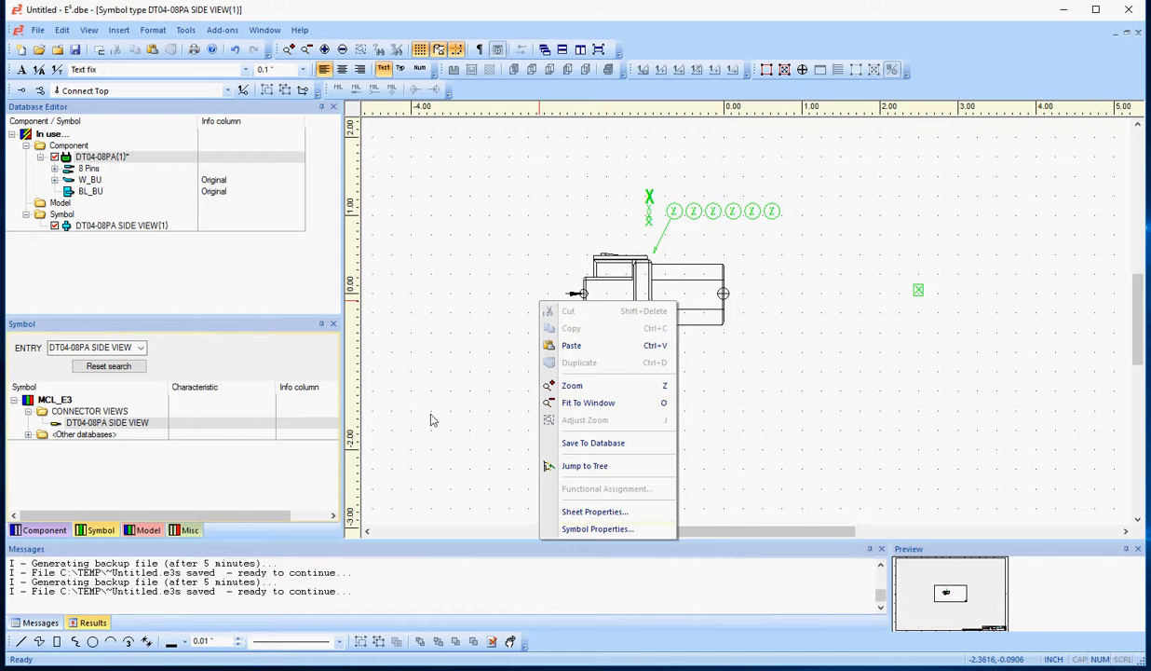
left_click(99, 215)
left_click(112, 227)
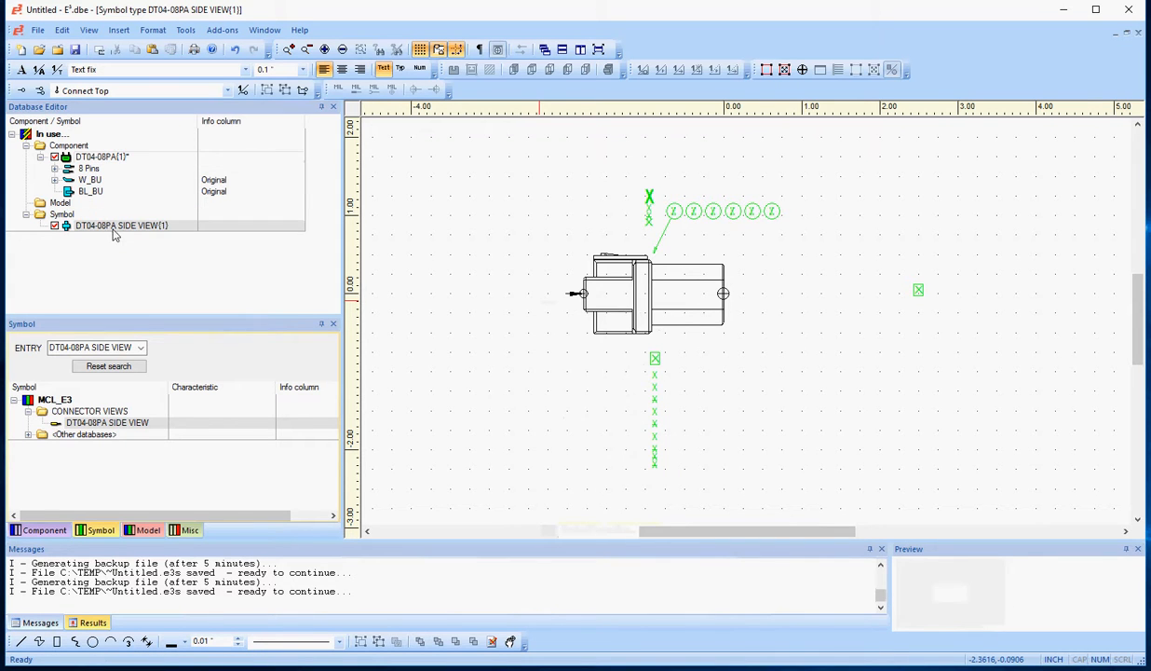
right_click(508, 255)
left_click(599, 481)
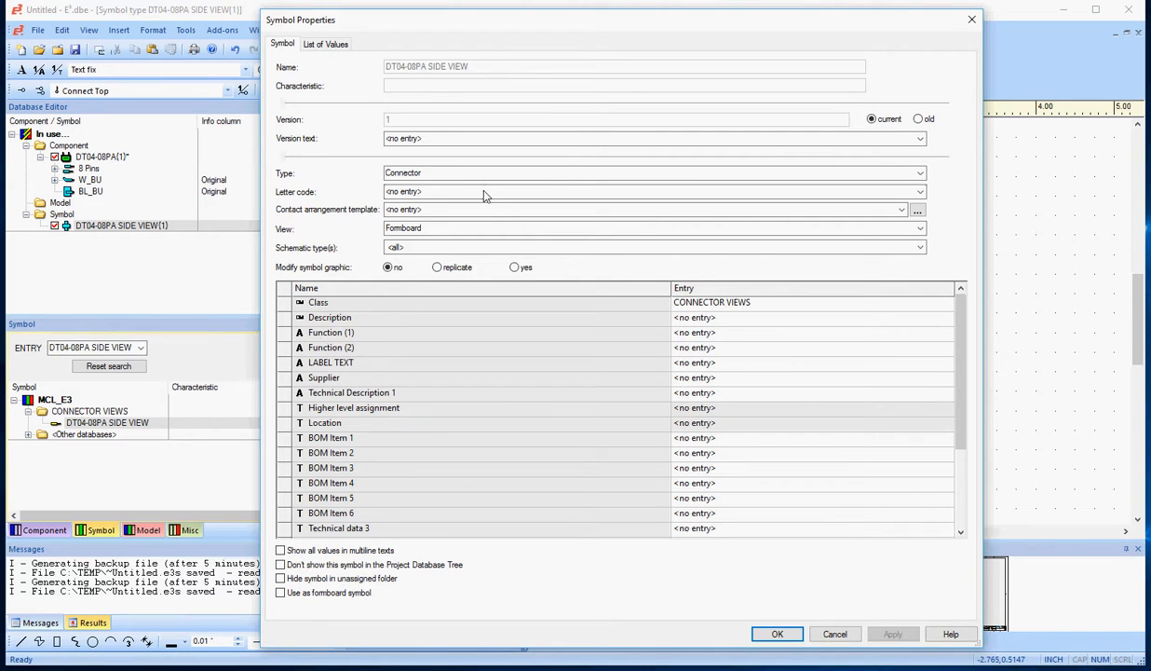
double_click(419, 170)
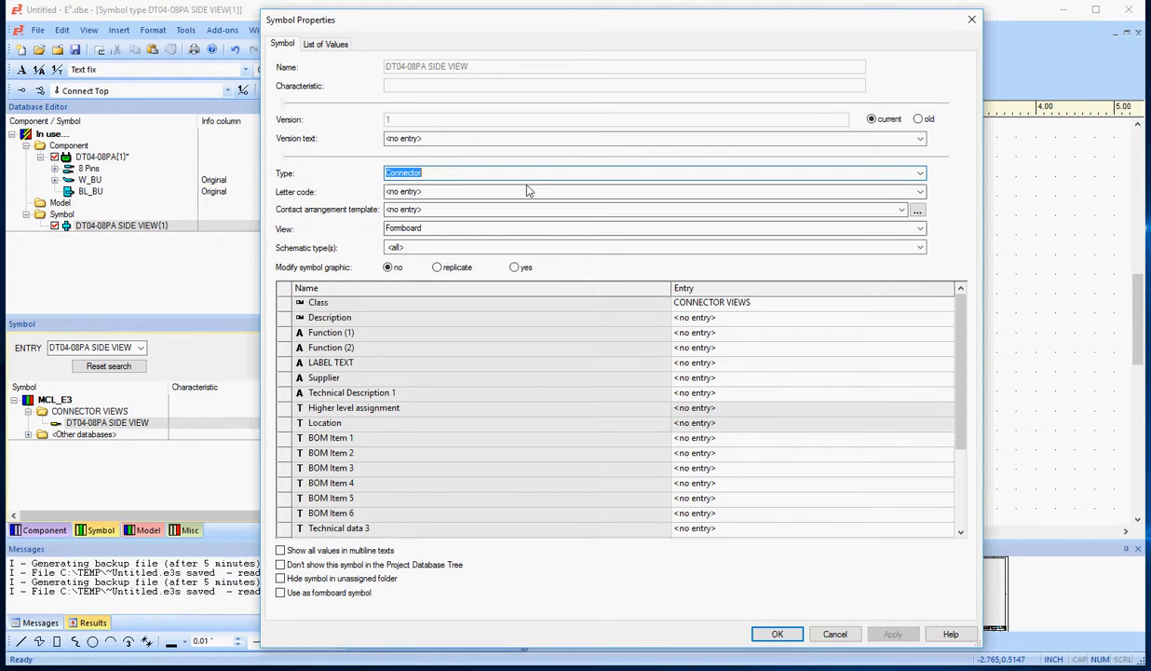
left_click(920, 176)
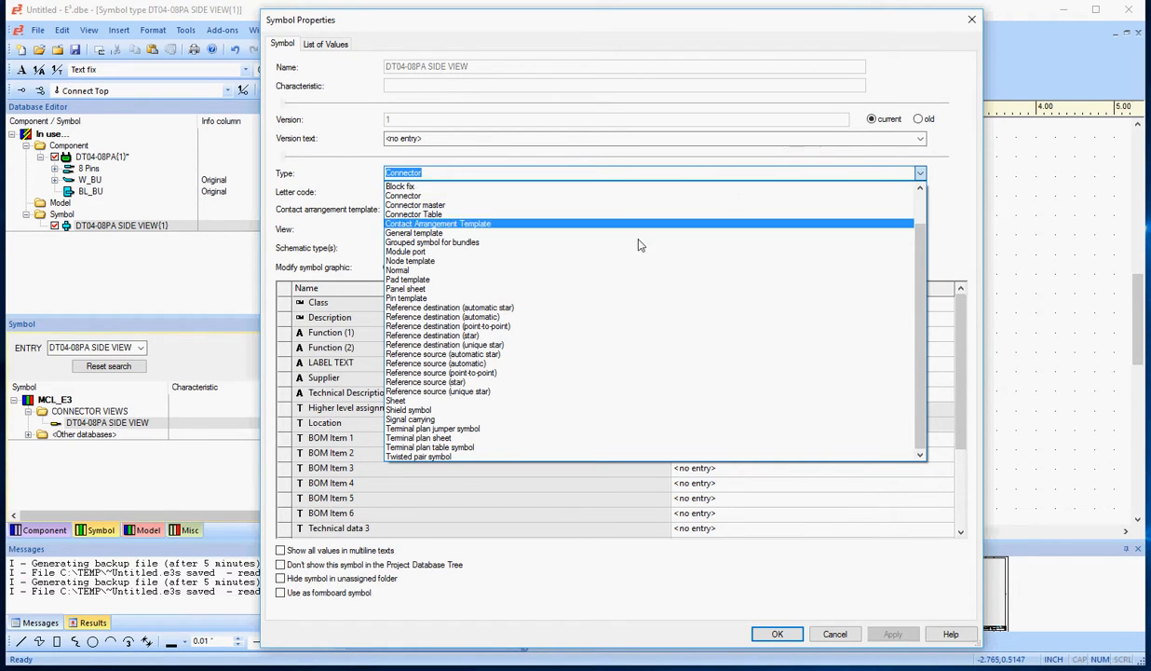
left_click(445, 166)
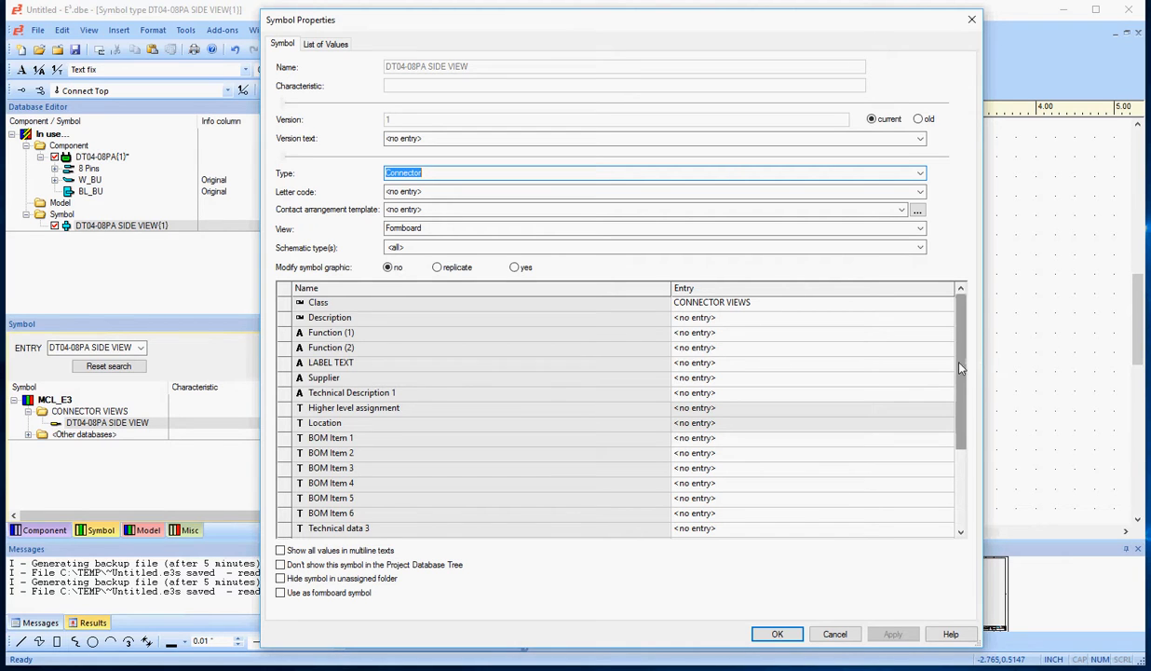
mouse_move(961, 362)
left_mouse_down()
mouse_move(969, 444)
mouse_move(972, 358)
left_mouse_up()
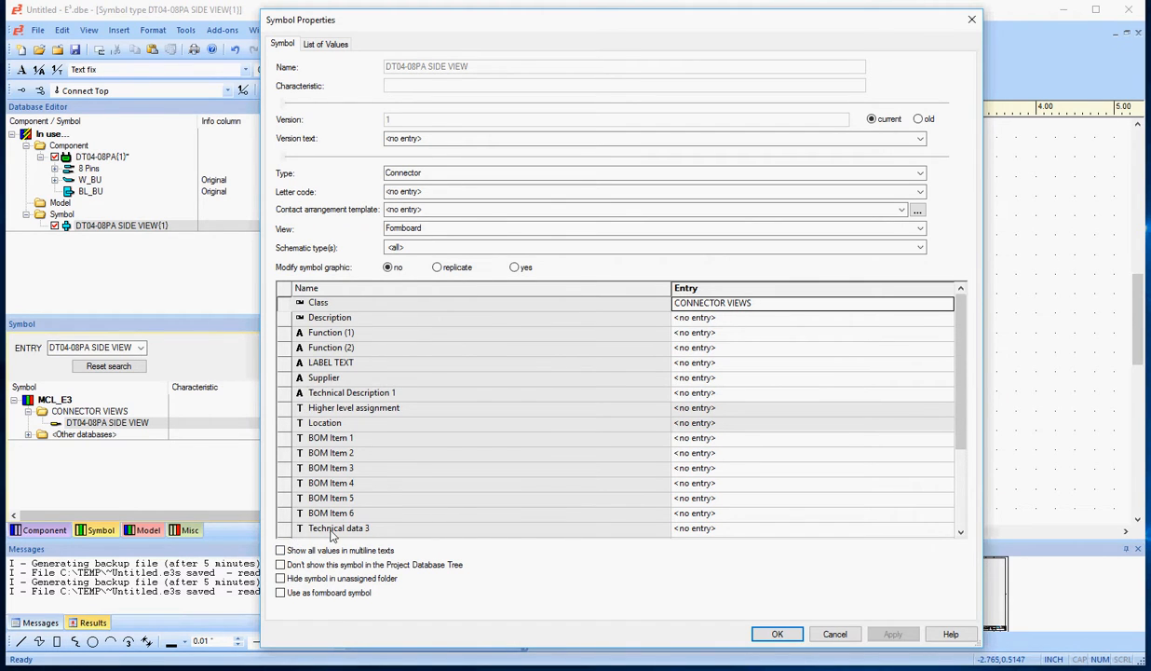
scroll(381, 489, "down", 1)
scroll(382, 489, "down", 1)
scroll(517, 463, "down", 1)
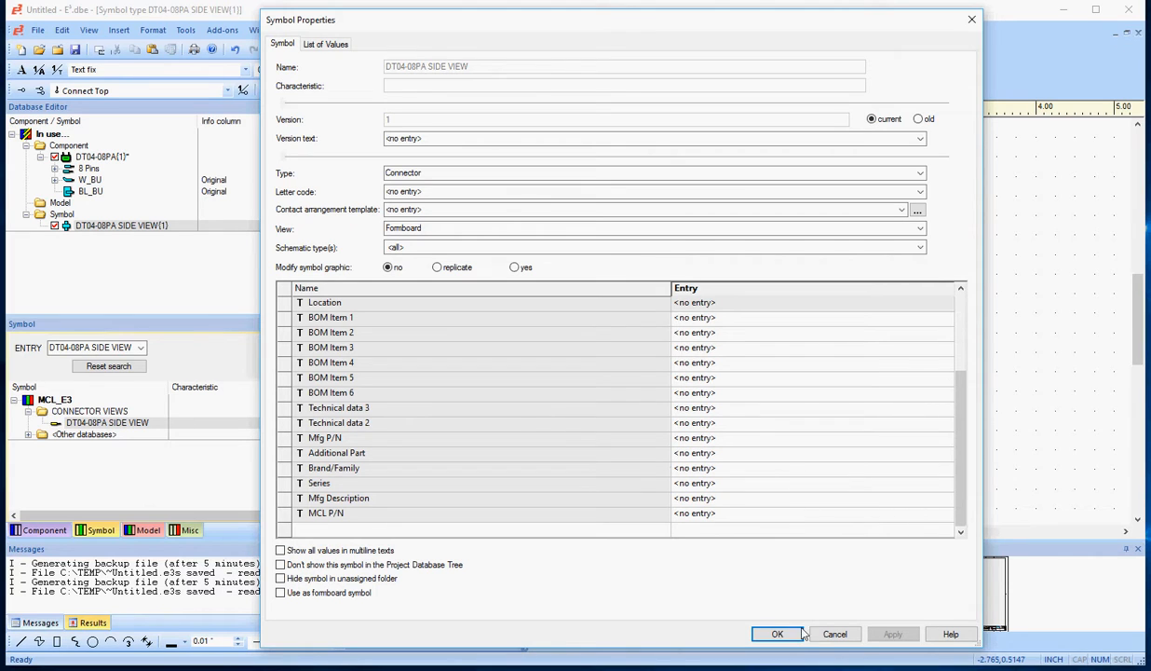
left_click(835, 634)
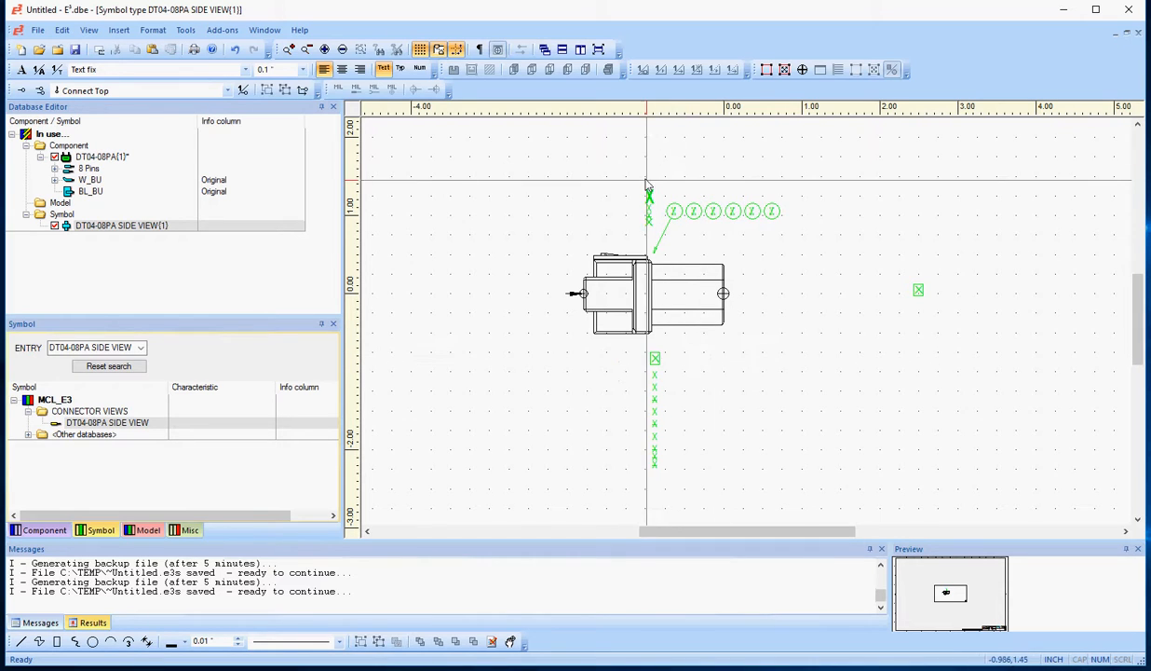
Step: Display the side view symbol's placeholder texts by their text type names
left_click(403, 74)
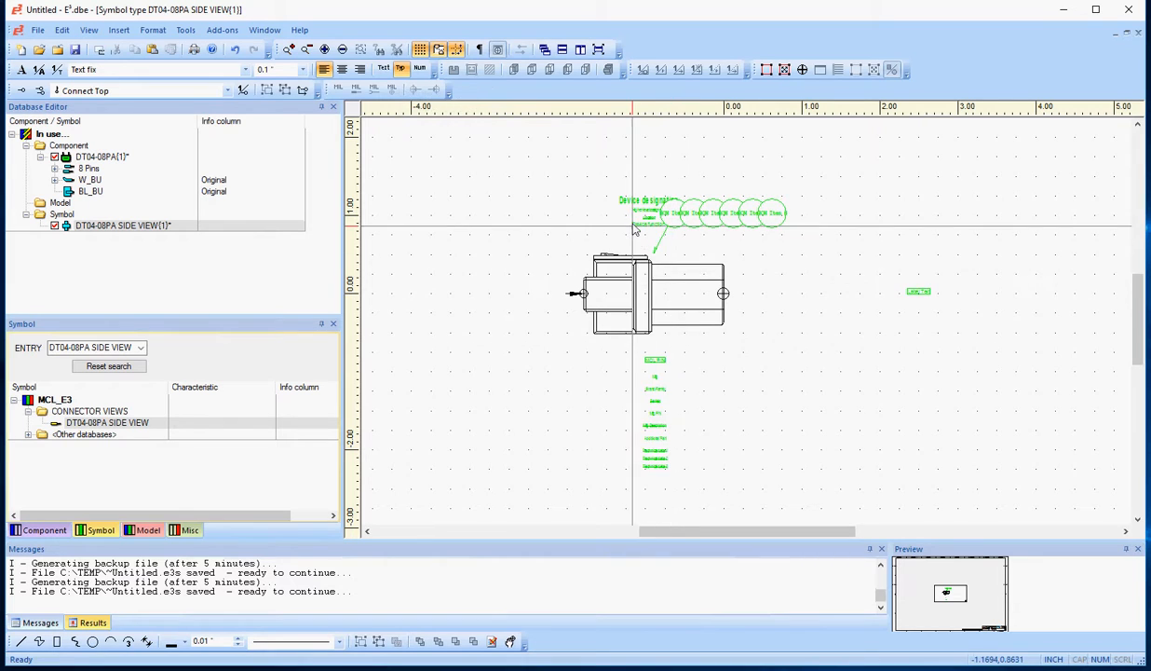
Step: Examine the text type names of the placeholder texts above and below the side view drawing
scroll(633, 220, "up", 1)
scroll(633, 220, "up", 4)
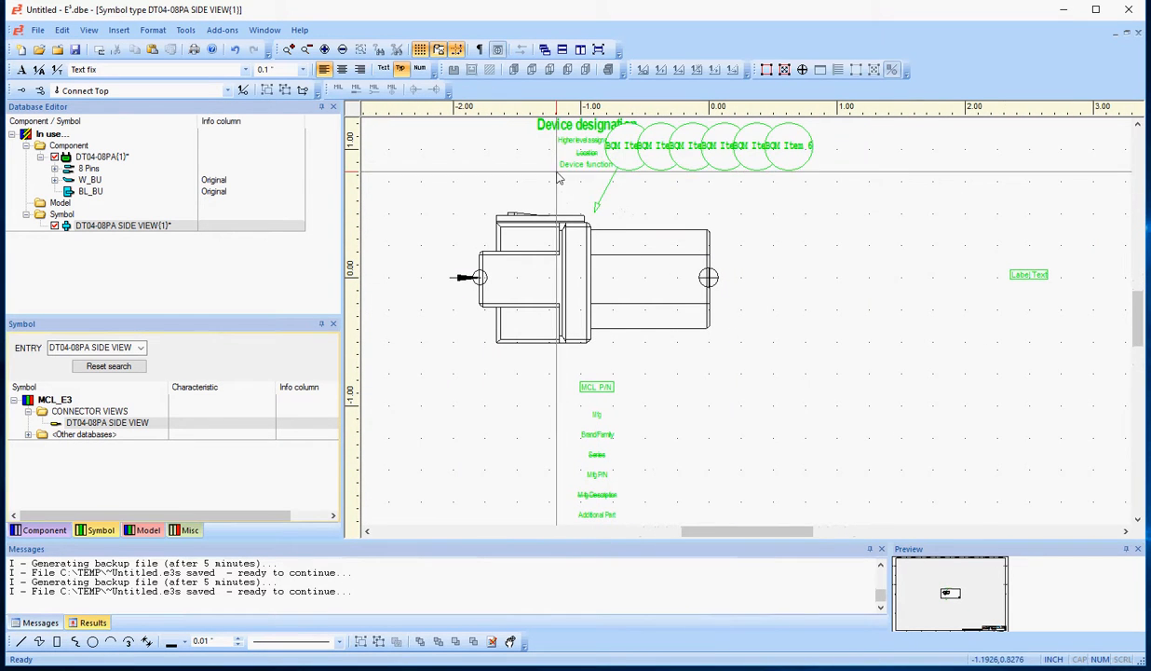
scroll(579, 158, "up", 3)
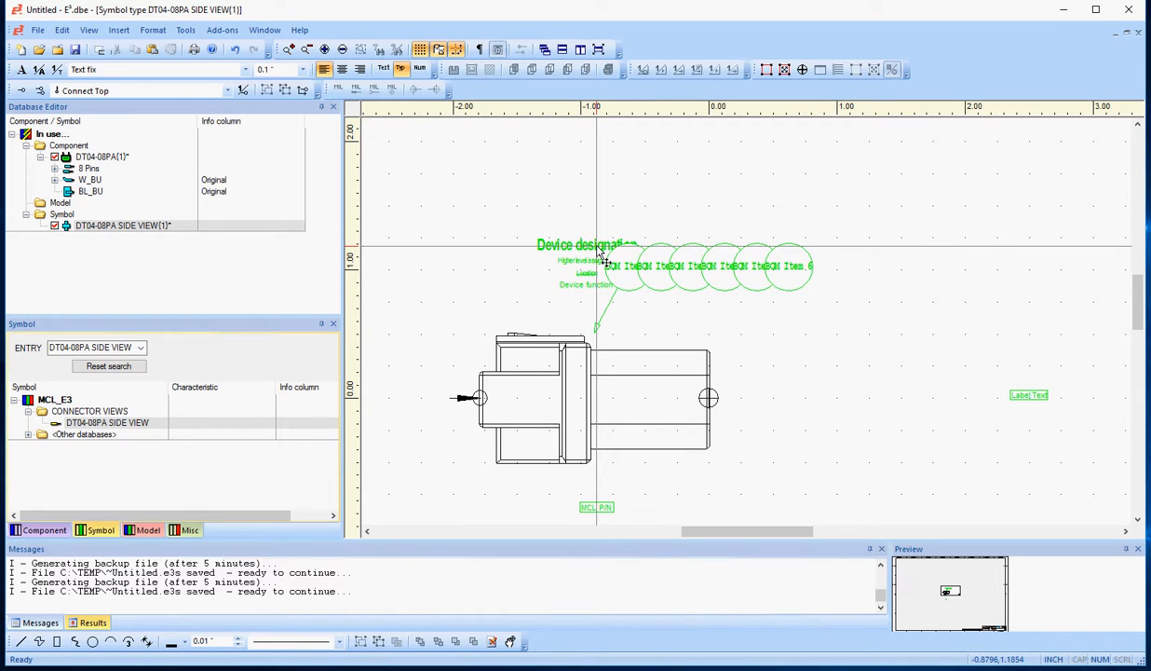
scroll(607, 255, "down", 3)
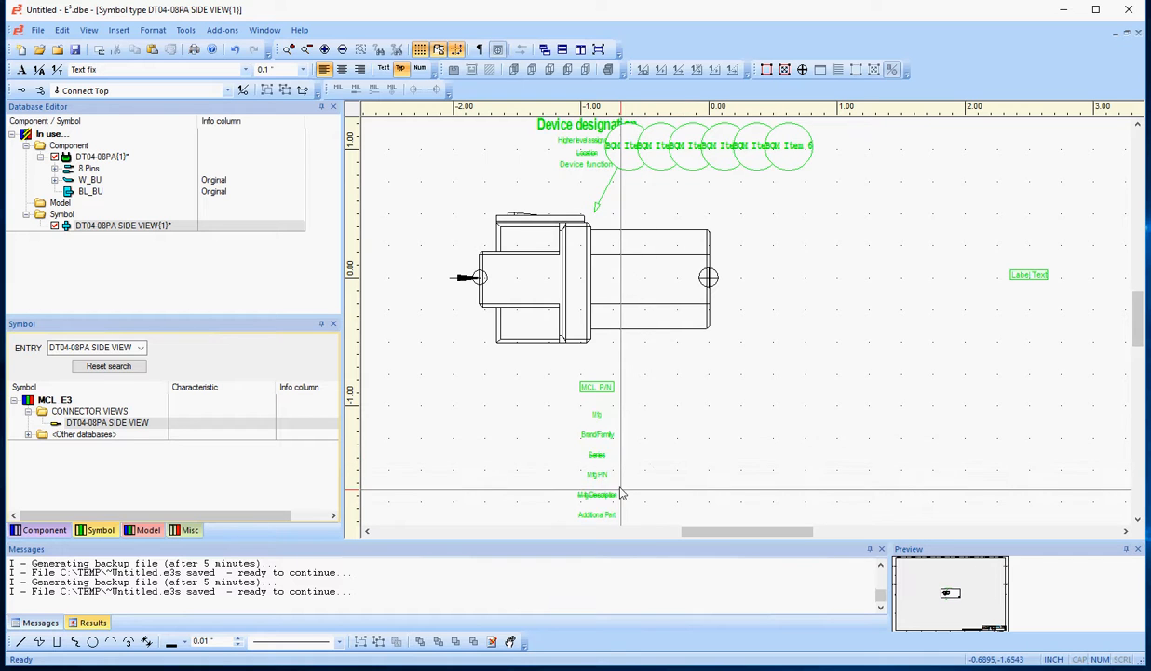
scroll(621, 494, "down", 3)
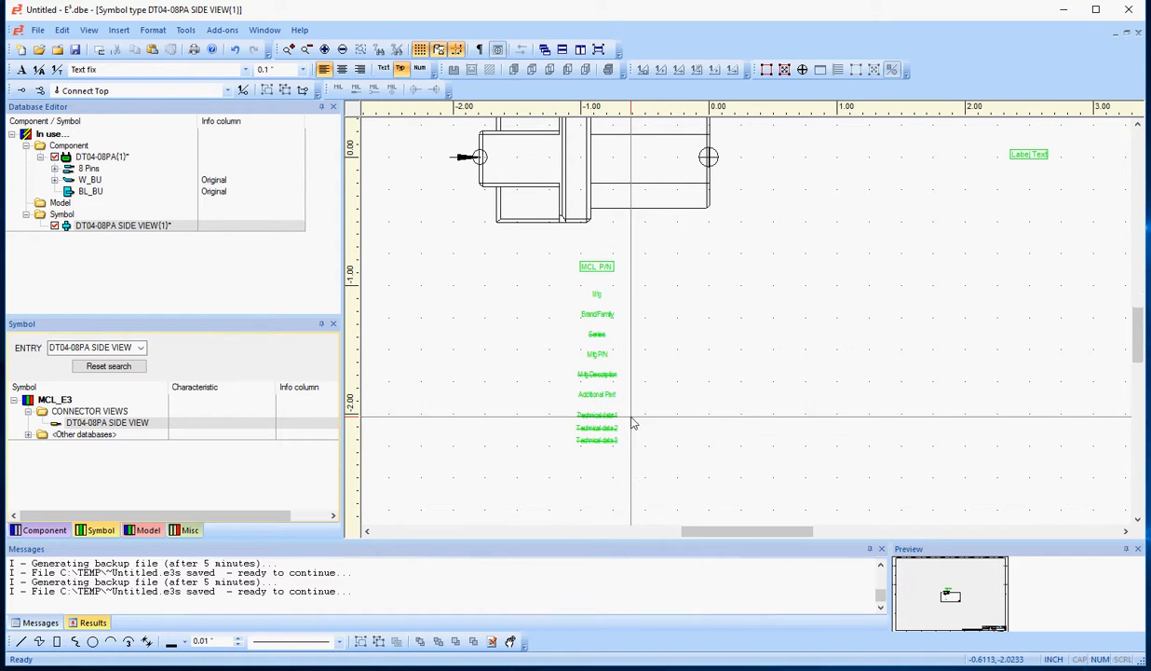
scroll(633, 426, "up", 9)
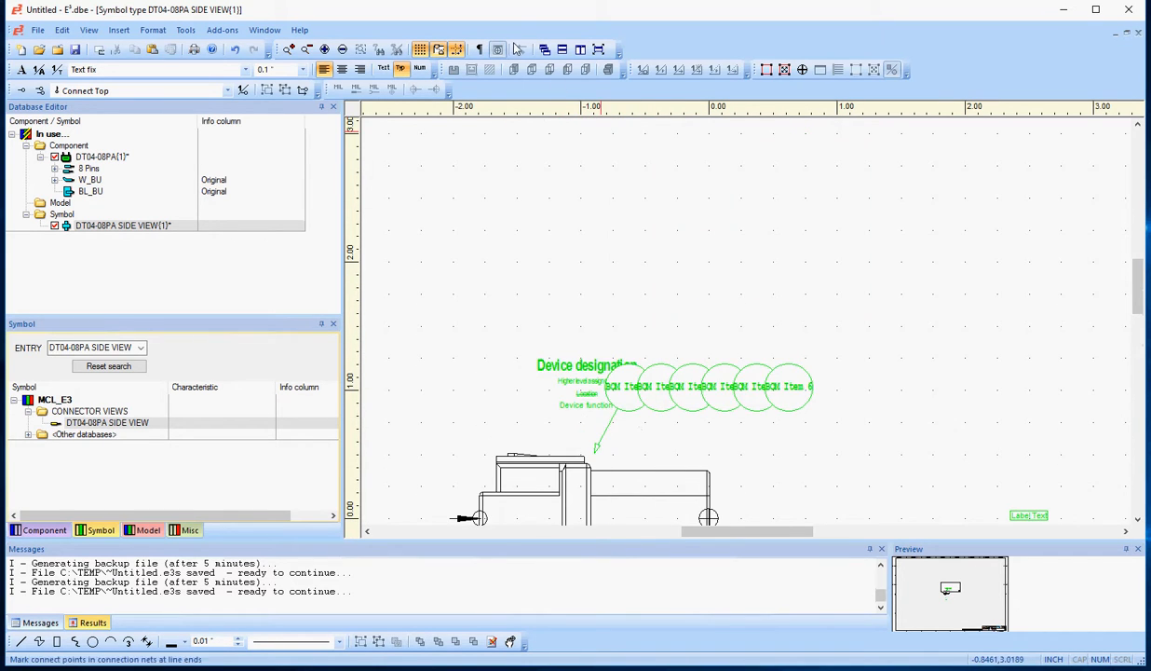
scroll(478, 139, "down", 3)
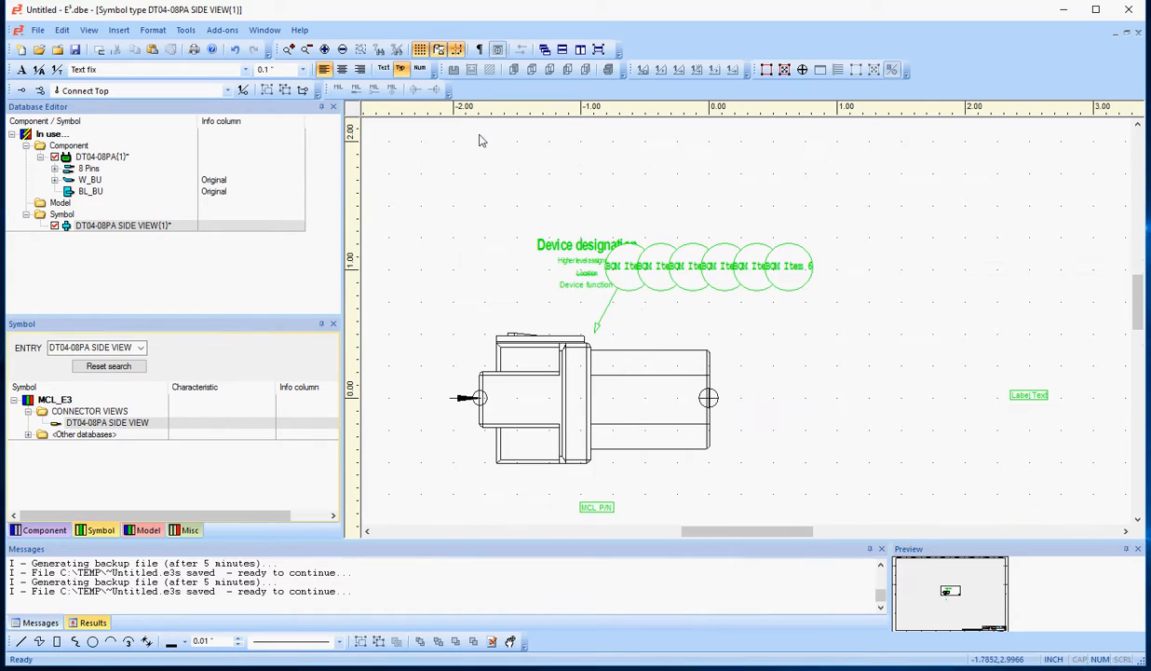
Step: Compare the placeholders' text values with their text type names and inspect the Device designation text's formatting
left_click(382, 69)
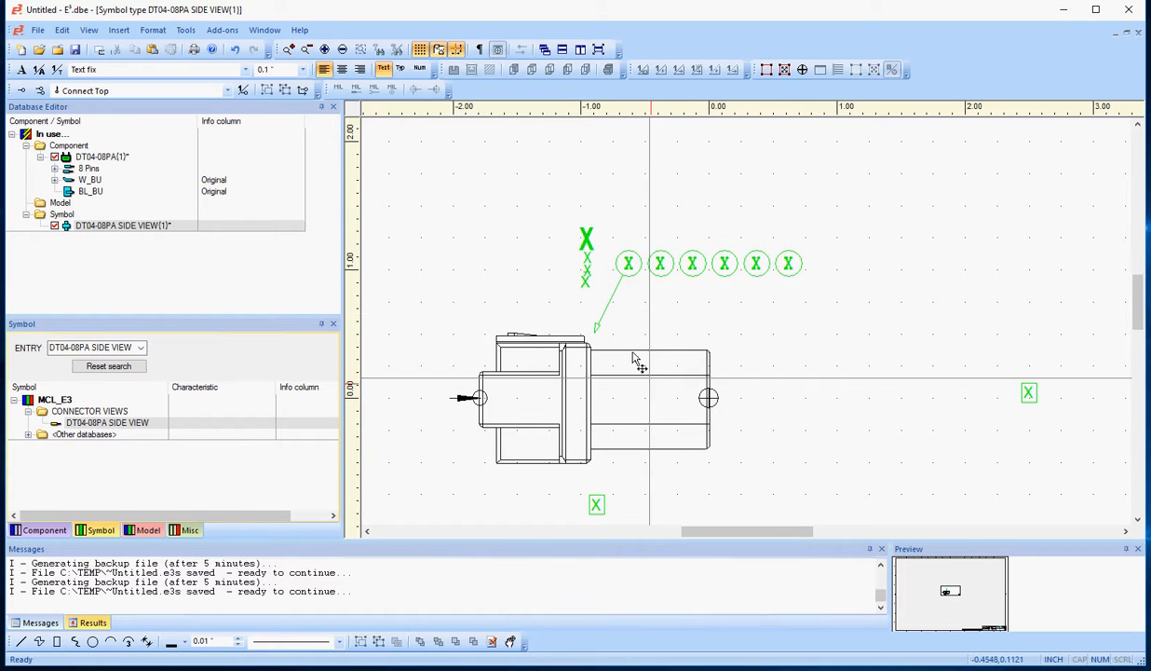
left_click(401, 69)
left_click(550, 244)
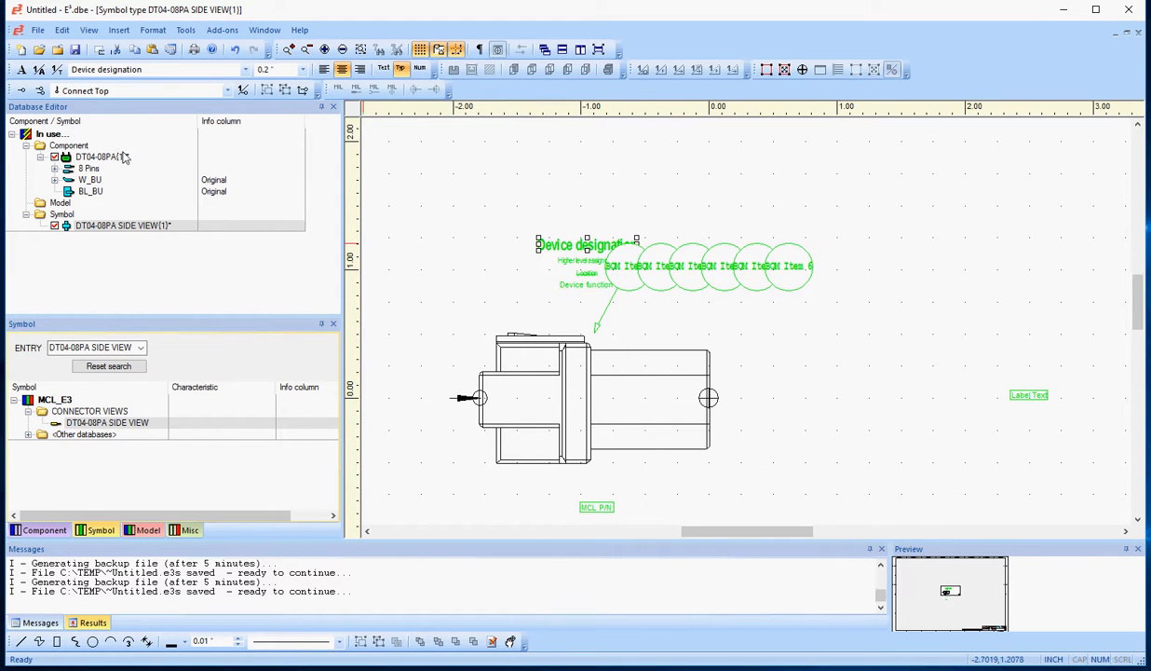
scroll(658, 391, "down", 3)
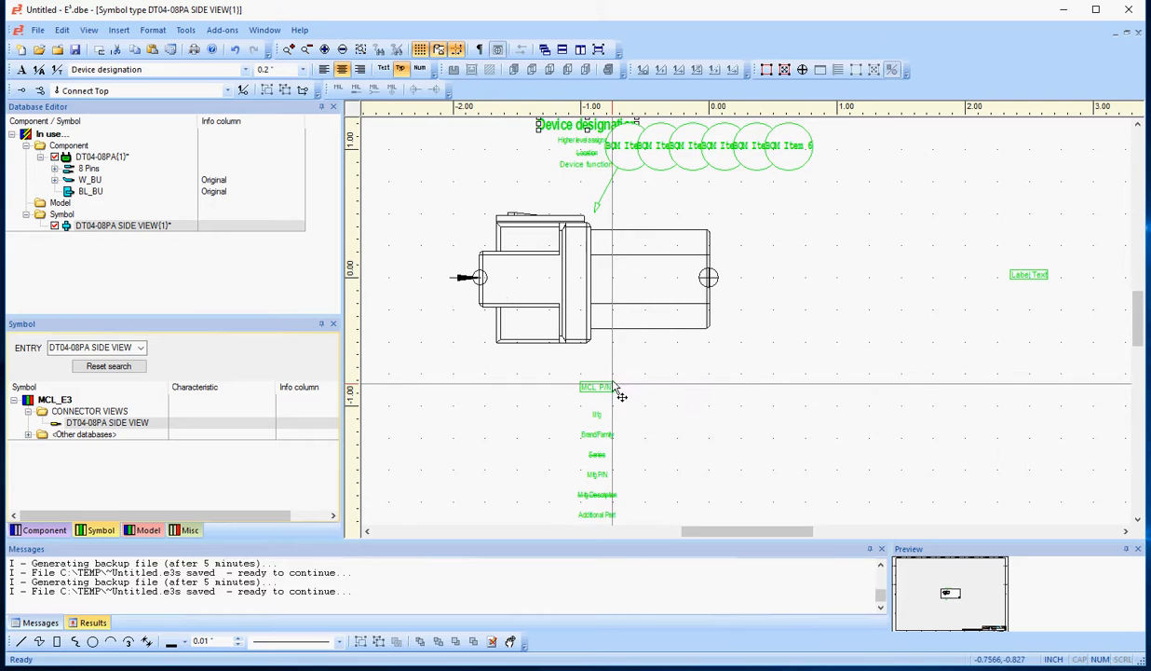
scroll(703, 420, "up", 3)
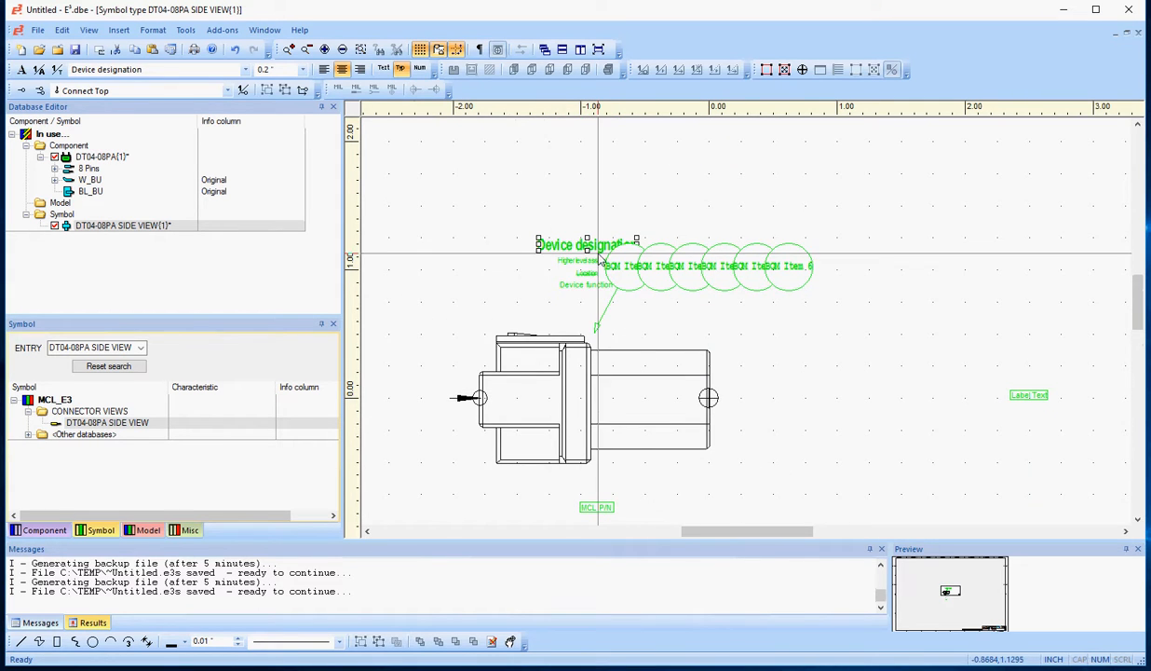
left_click(802, 412)
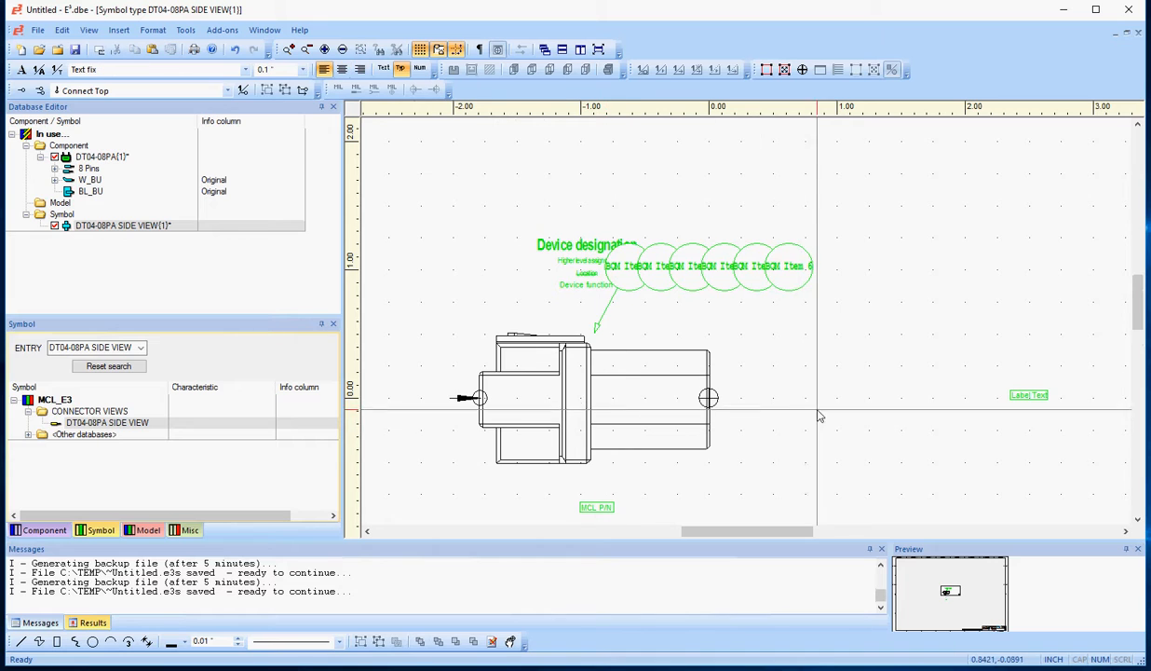
Step: Display the placeholder texts by their text values and look up the file formats available for import
left_click(383, 68)
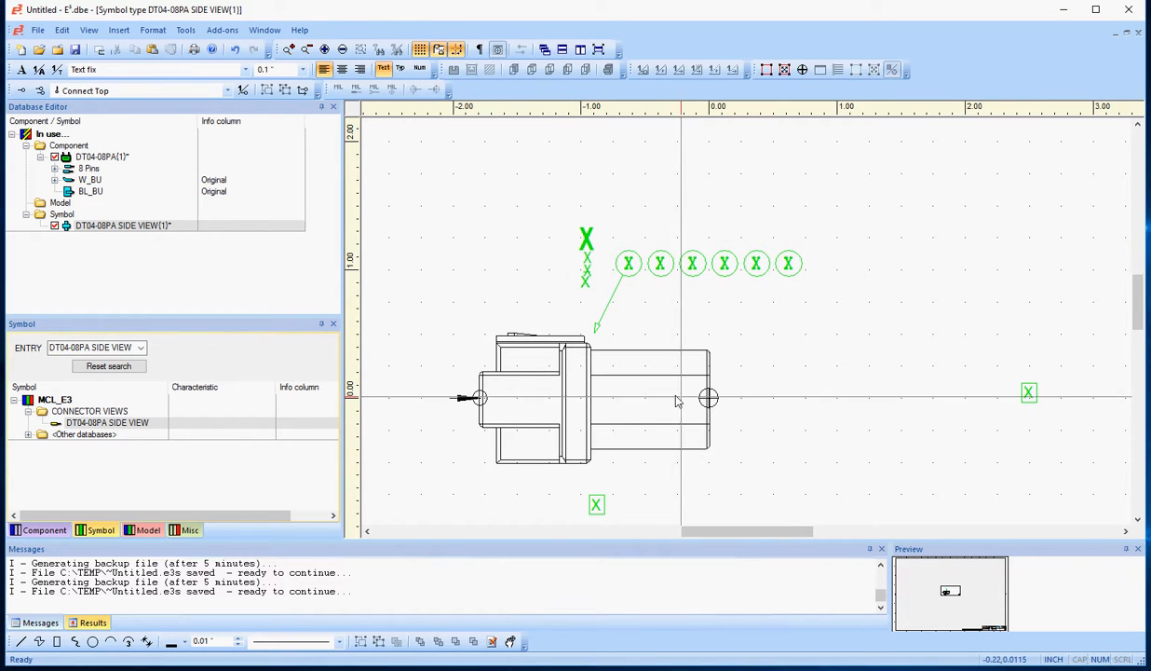
scroll(658, 400, "down", 3)
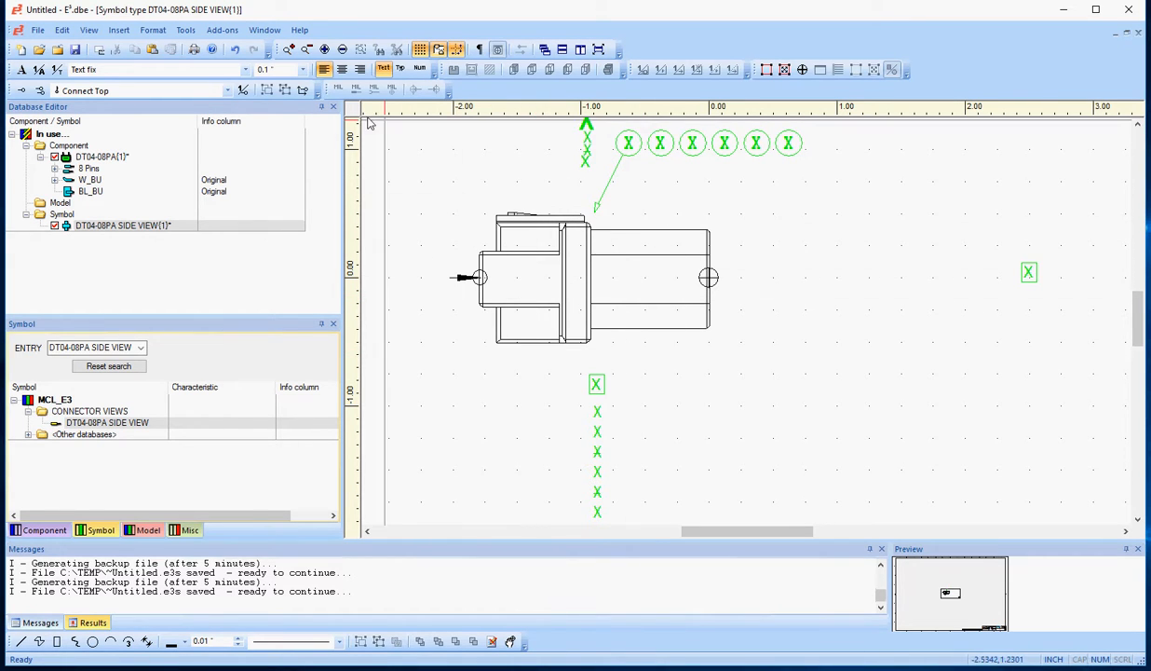
left_click(37, 31)
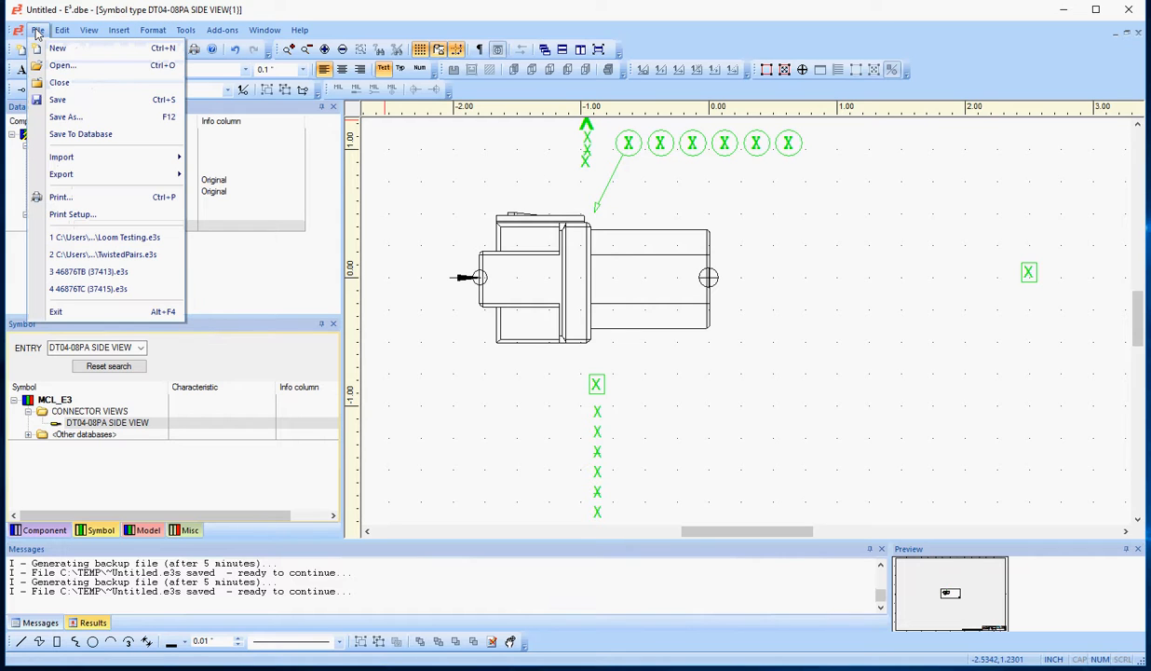
mouse_move(68, 160)
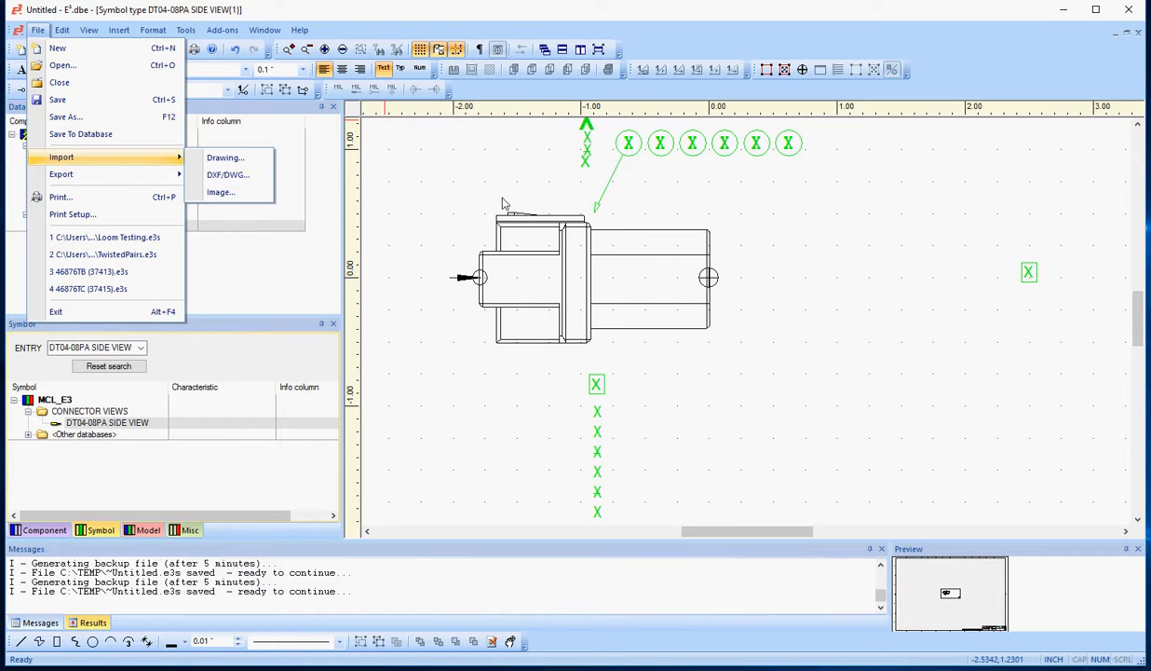
left_click(718, 224)
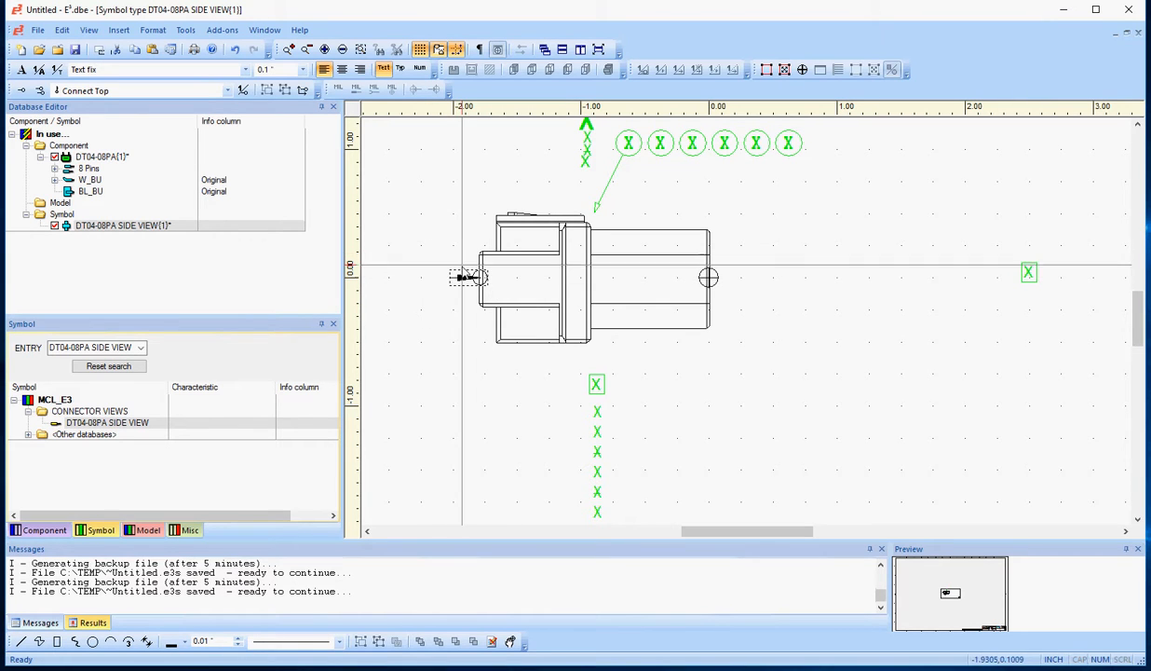
Step: Inspect the connector's arrowed connection node and add a dashed symbol outline around the side view body
left_click(475, 279)
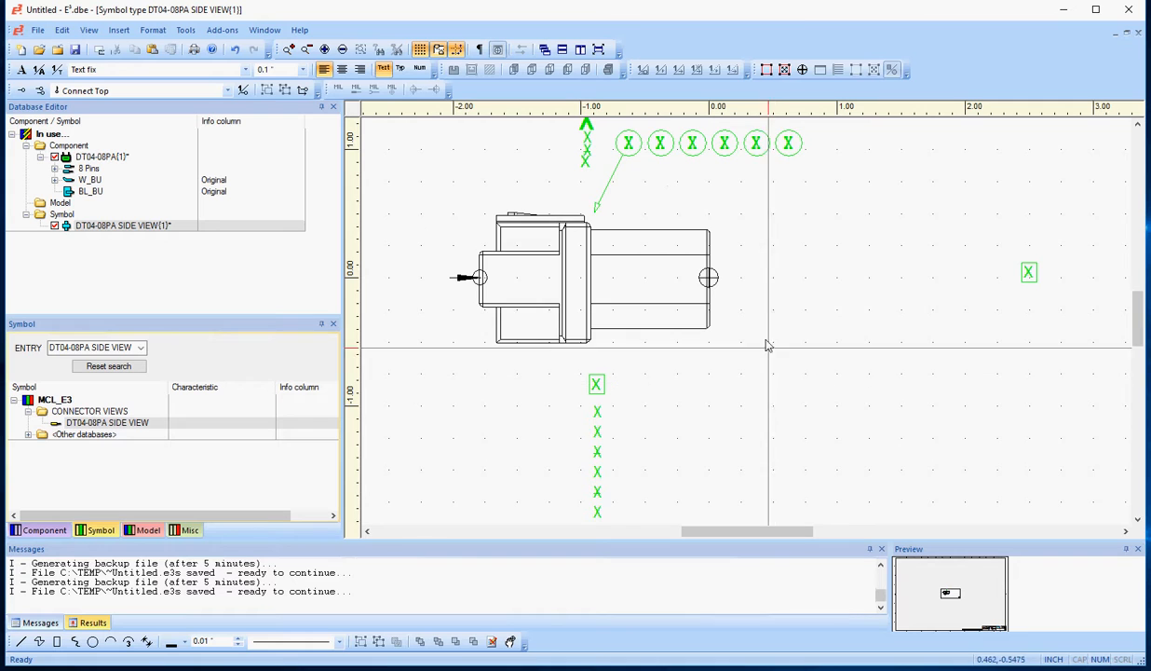
left_click(787, 74)
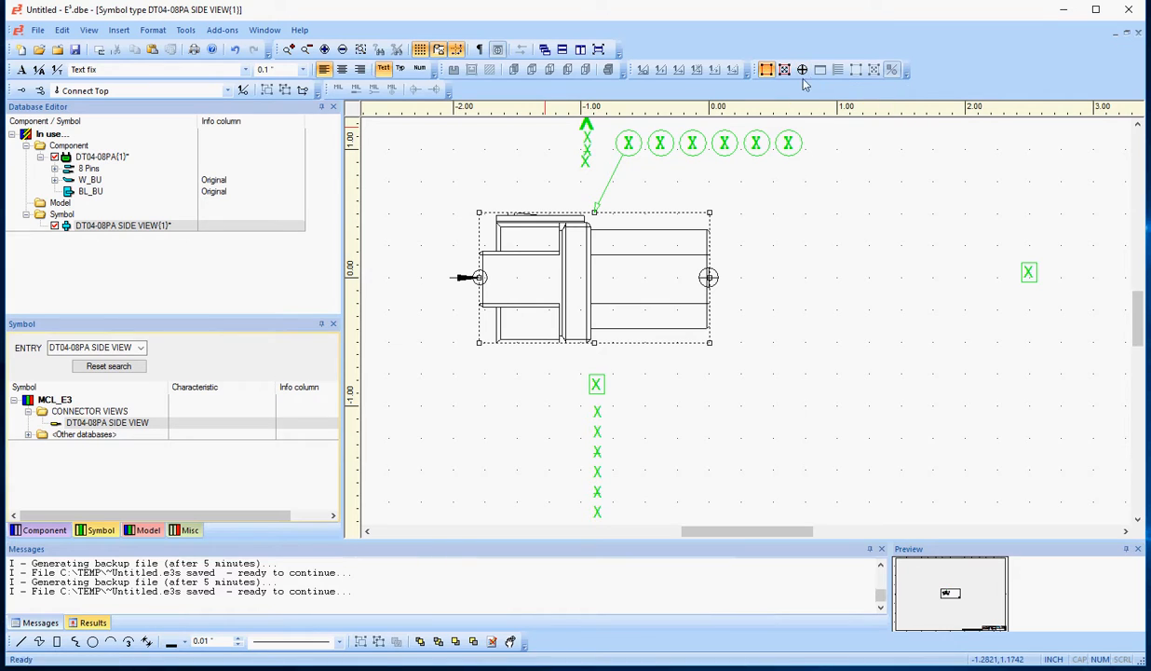
left_click(814, 334)
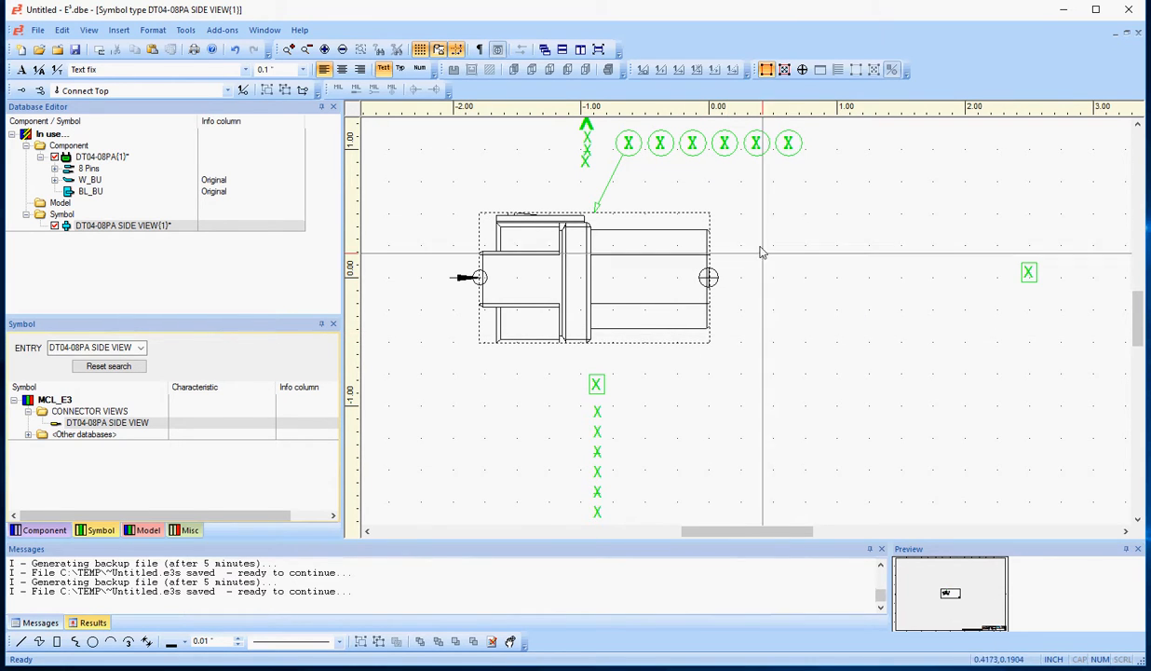
Step: Examine the side view symbol's properties, including its text entries and the attributes available to add, without adding any
right_click(664, 424)
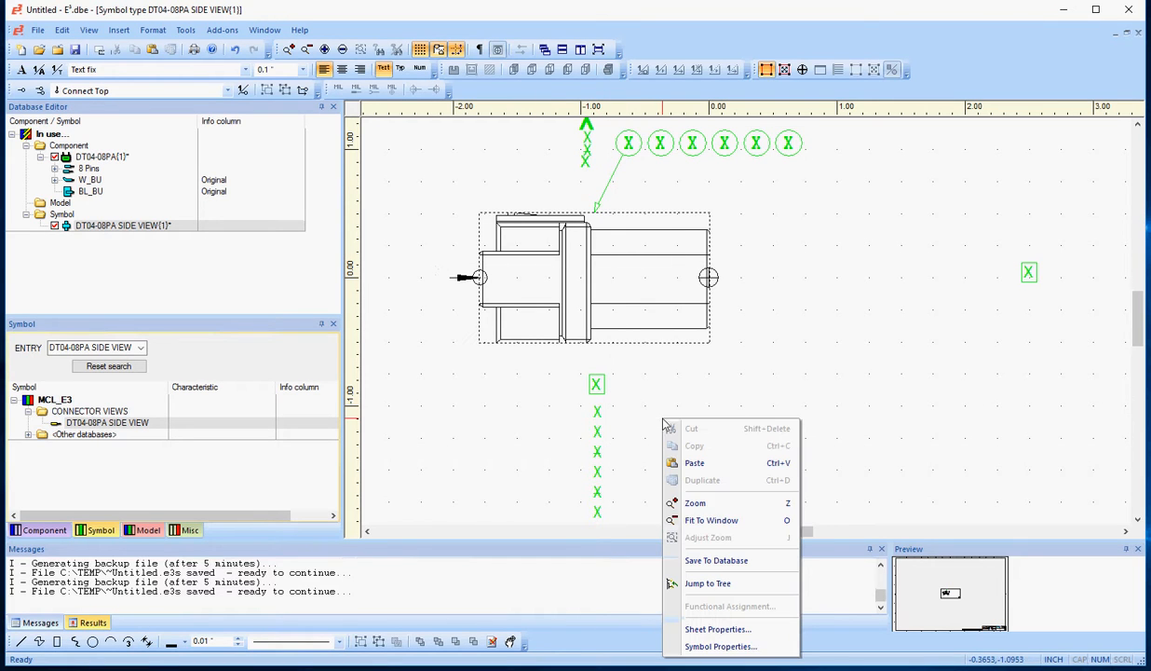
left_click(712, 647)
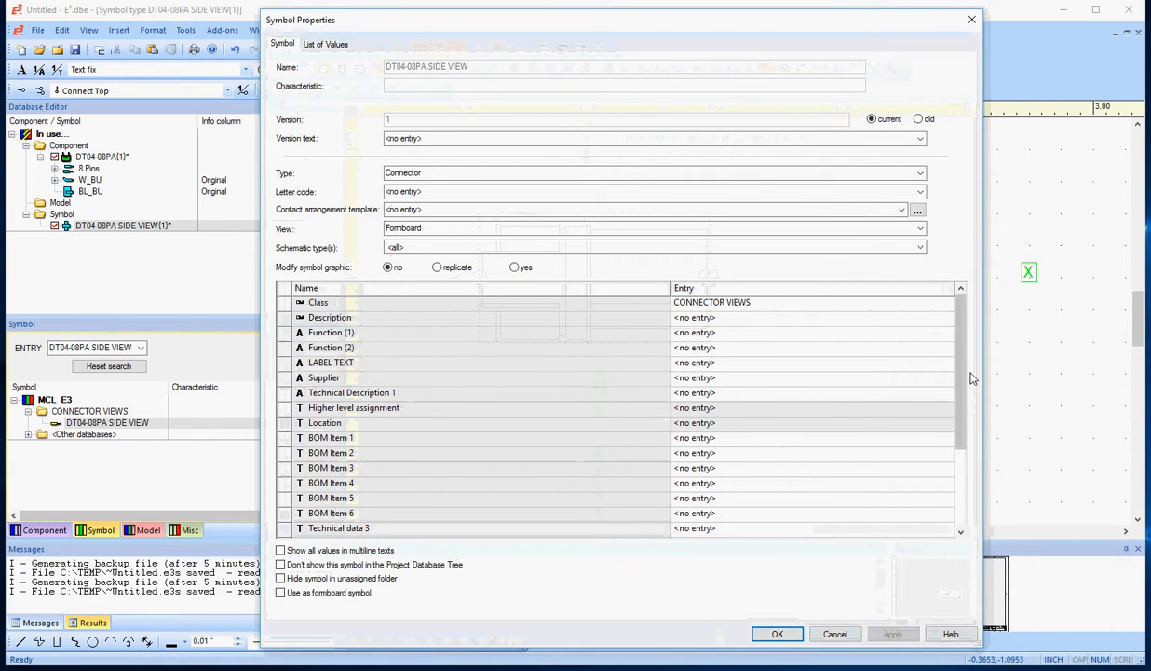
scroll(927, 359, "down", 3)
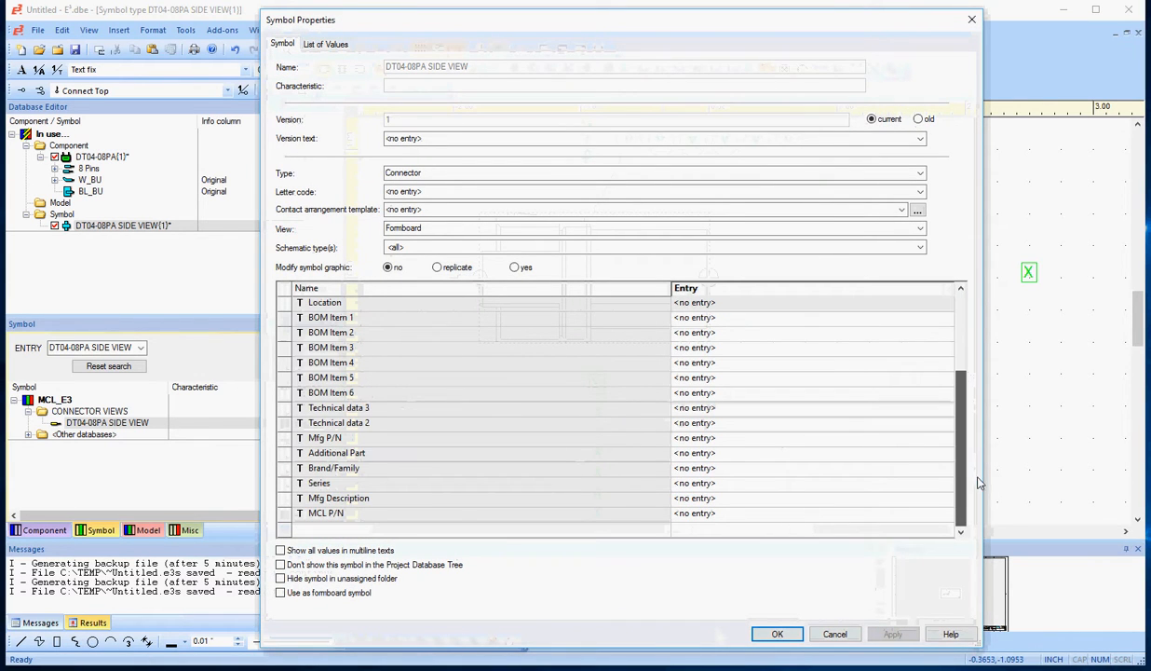
left_click(631, 531)
left_click(664, 532)
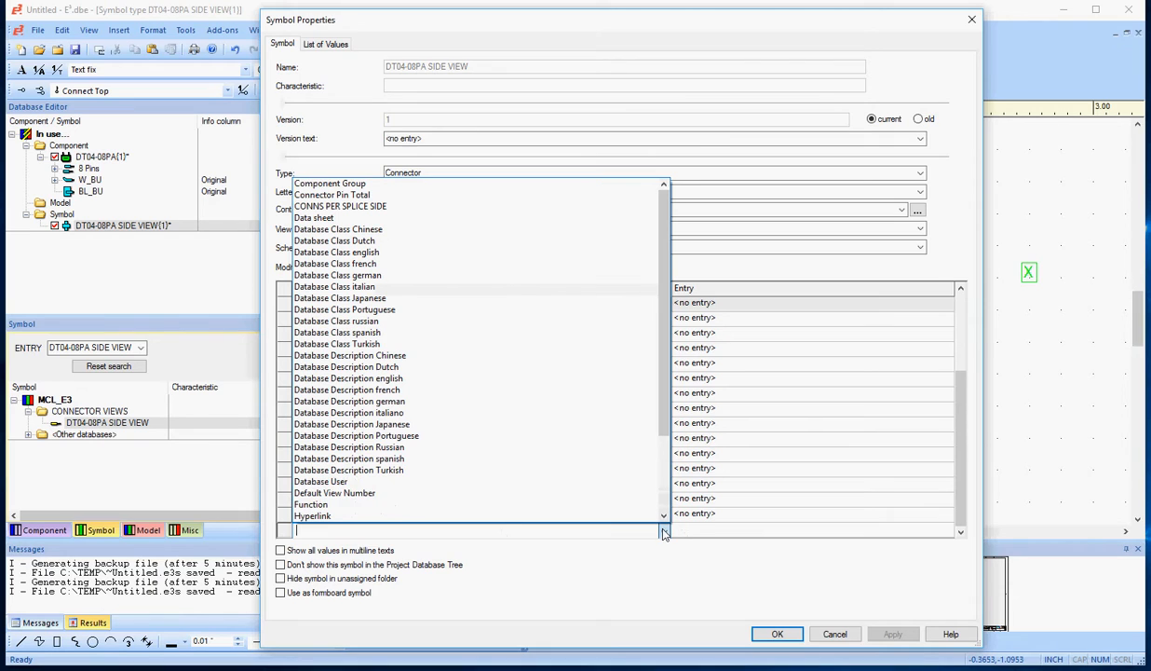
left_click_drag(665, 343, 665, 360)
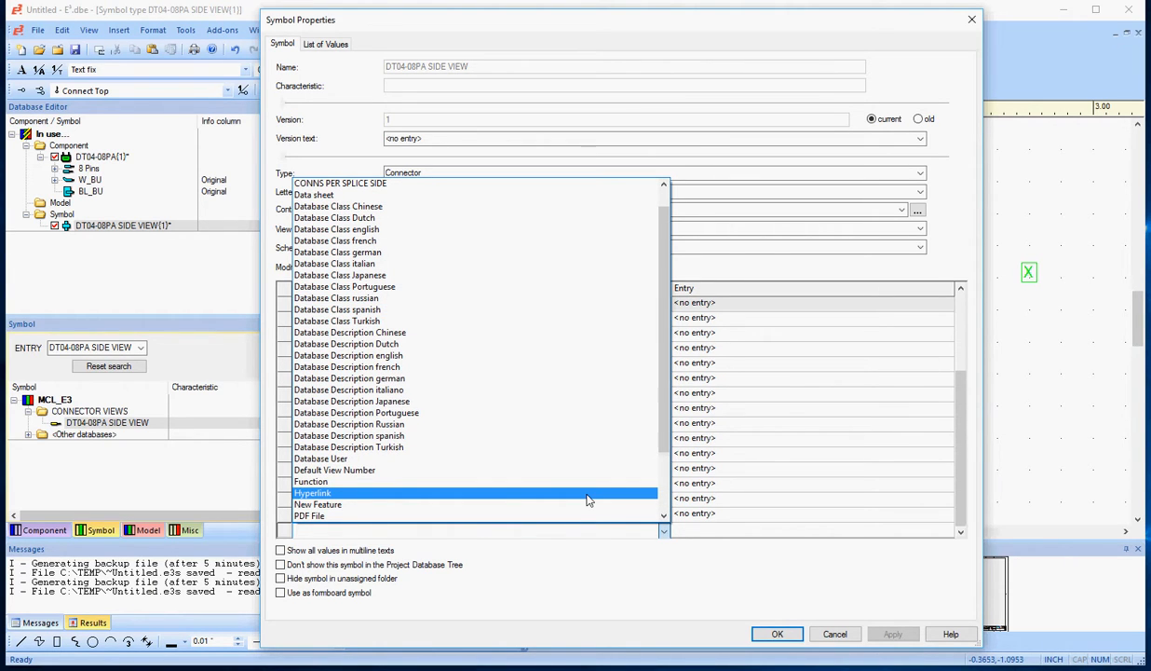
scroll(587, 500, "up", 1)
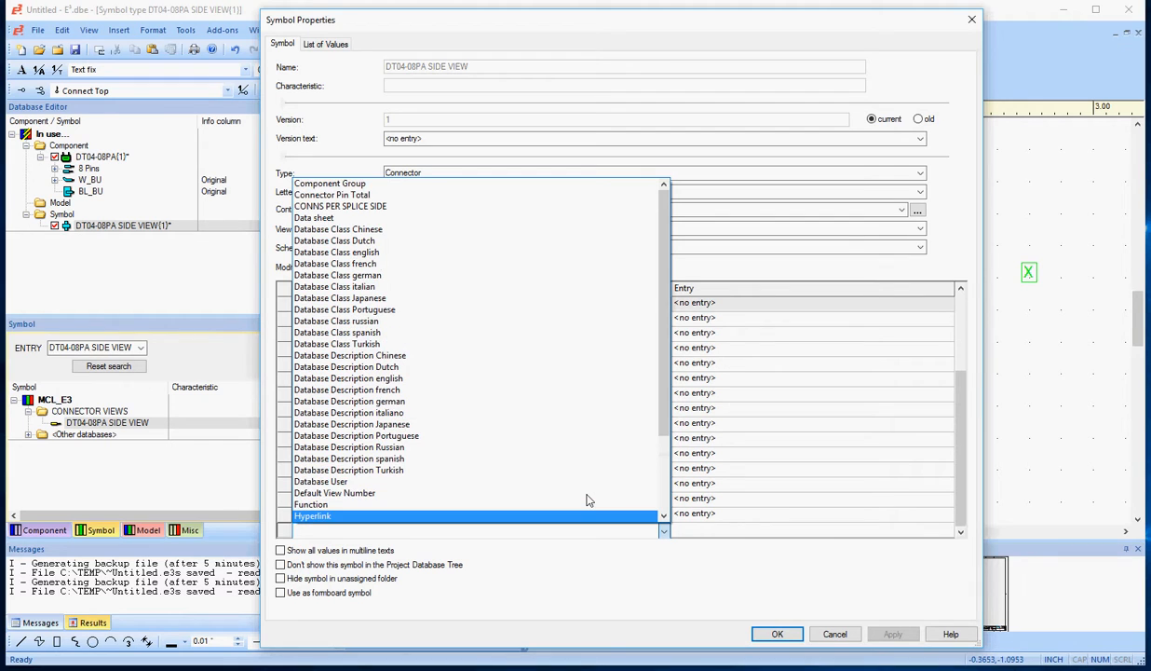
scroll(587, 500, "down", 3)
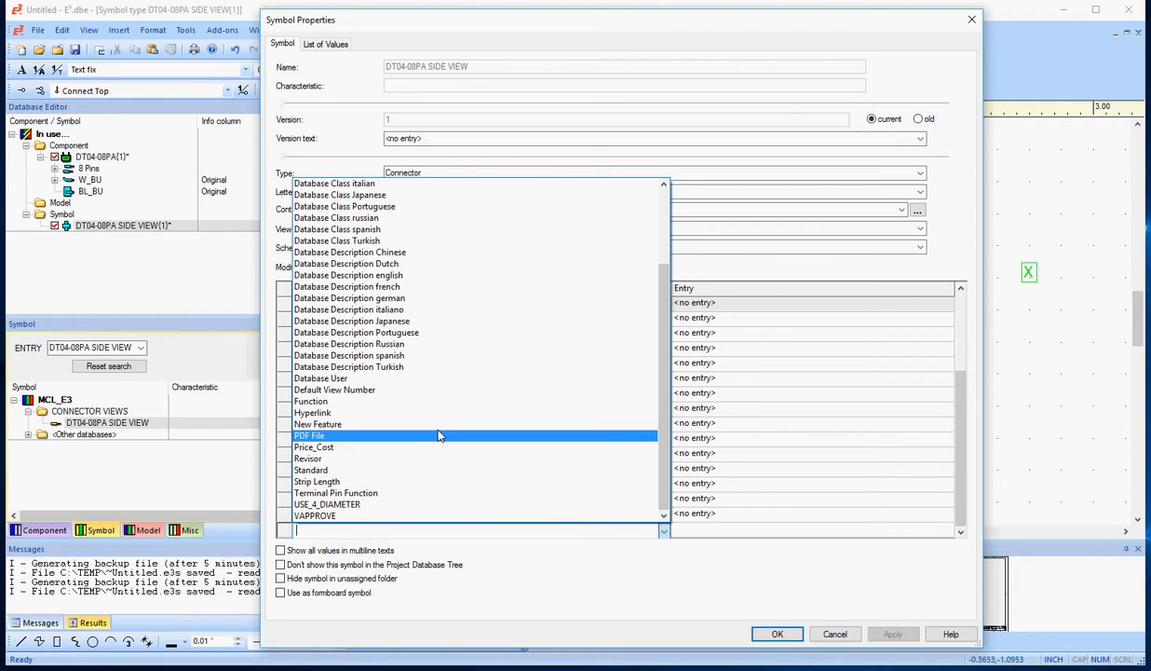
left_click(737, 555)
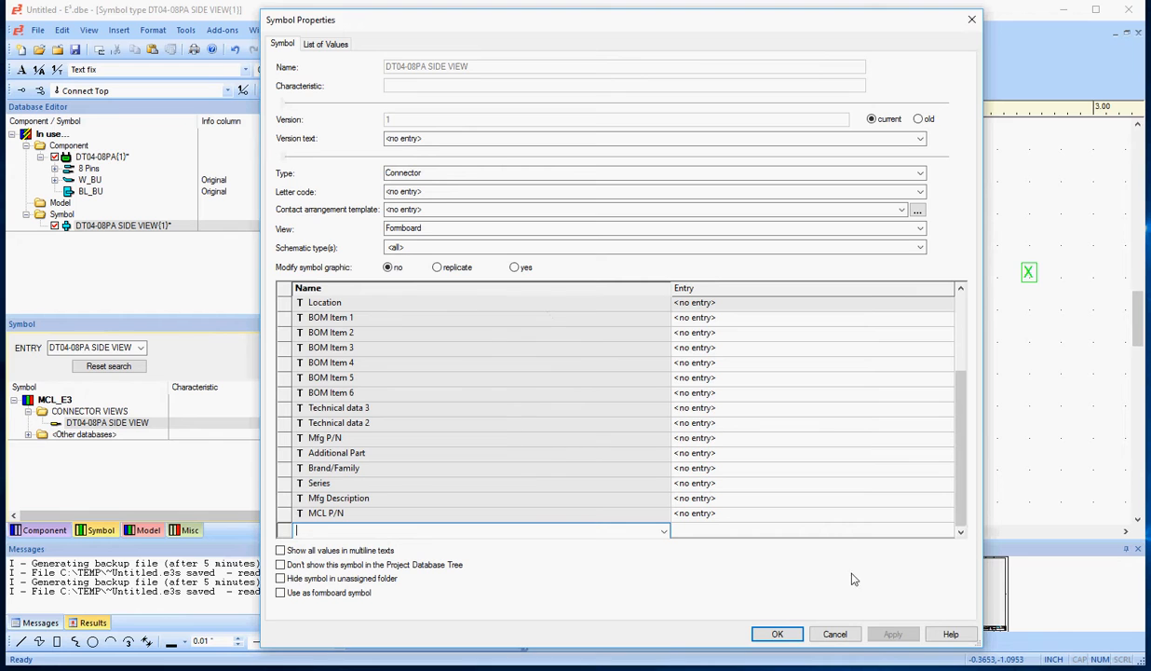
left_click(795, 634)
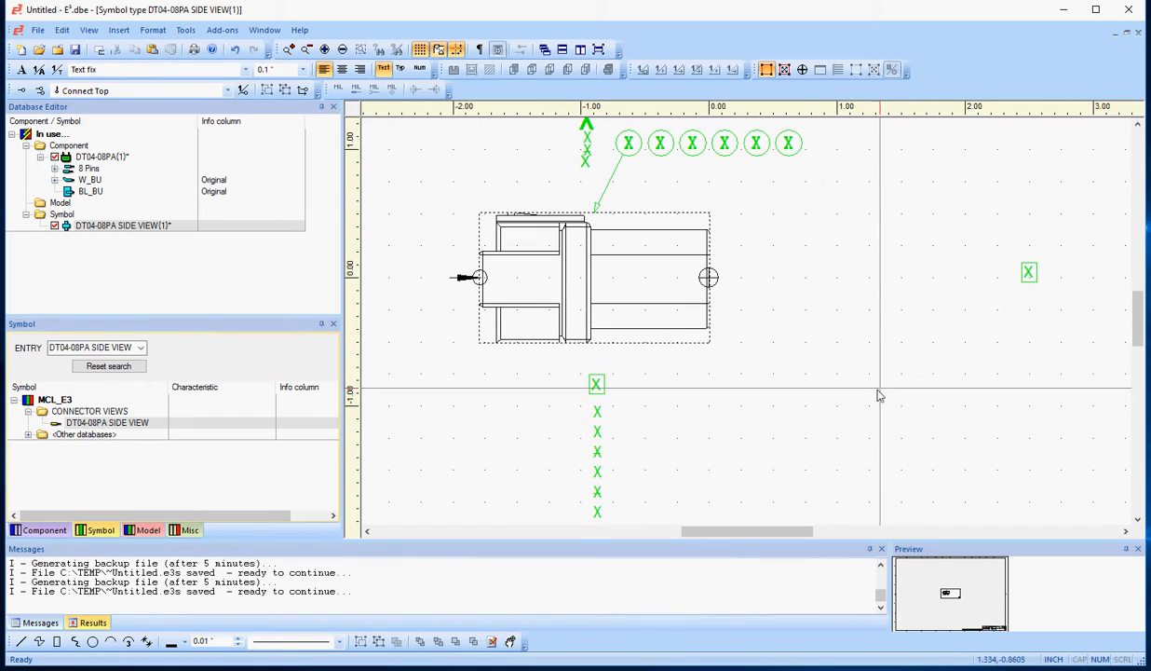
Step: Check the sheet's save and property commands, and reset the symbol database search
right_click(806, 370)
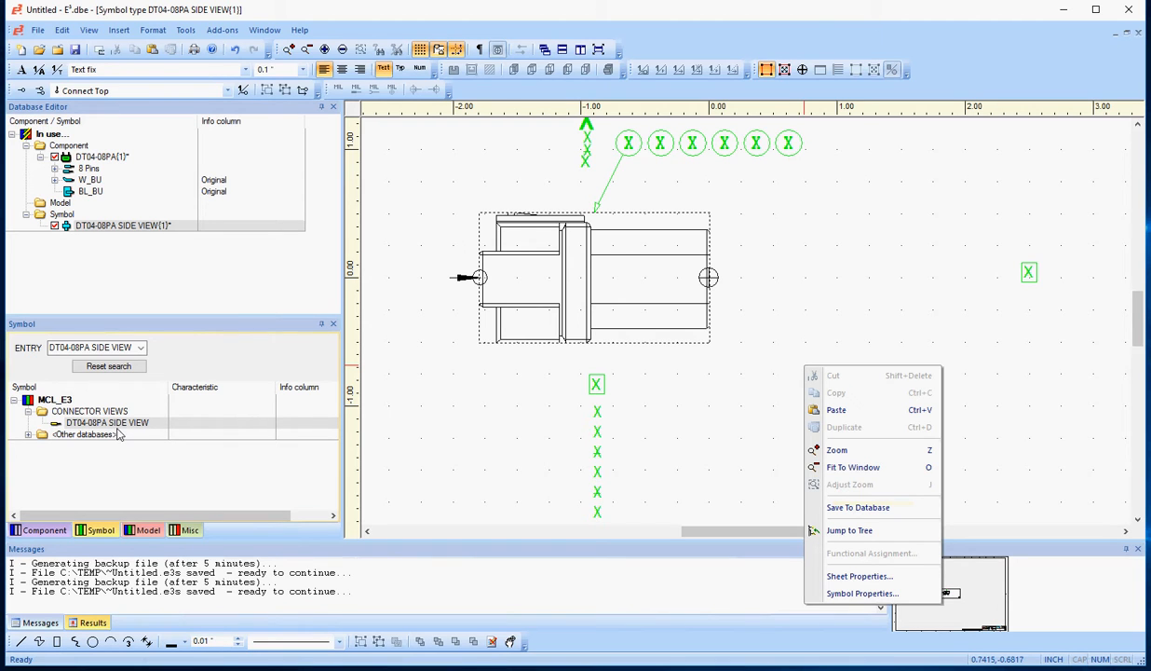
left_click(812, 341)
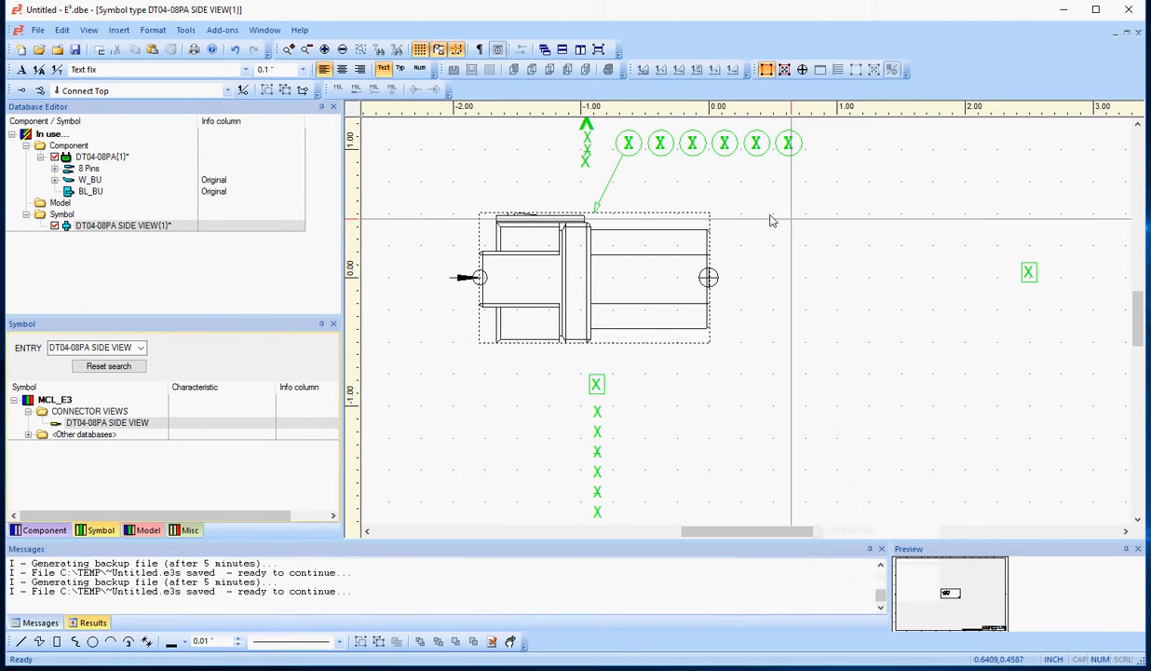
left_click(93, 365)
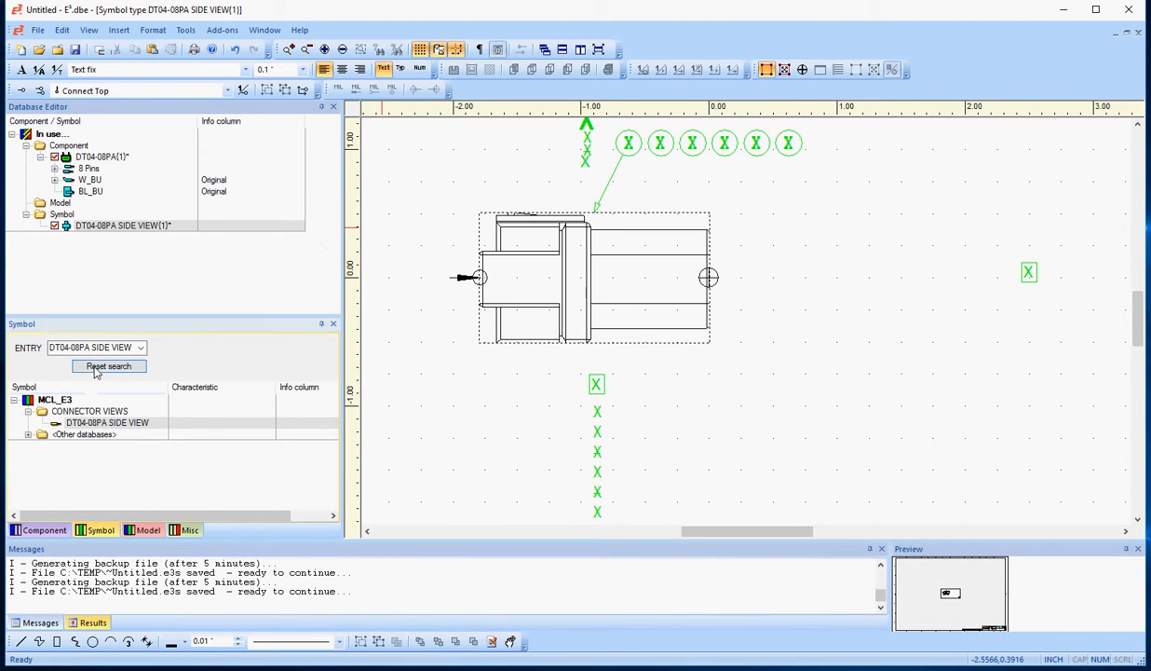